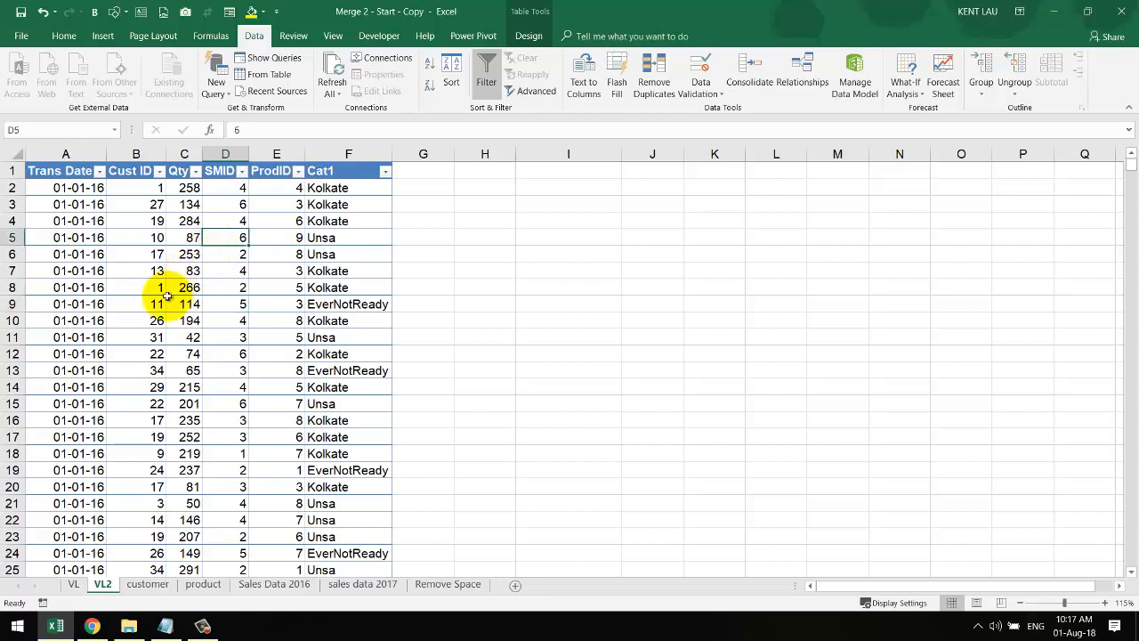
Check the table names assigned to the sales data on the VL2 sheet and the product list on the product sheet.
left_click(128, 322)
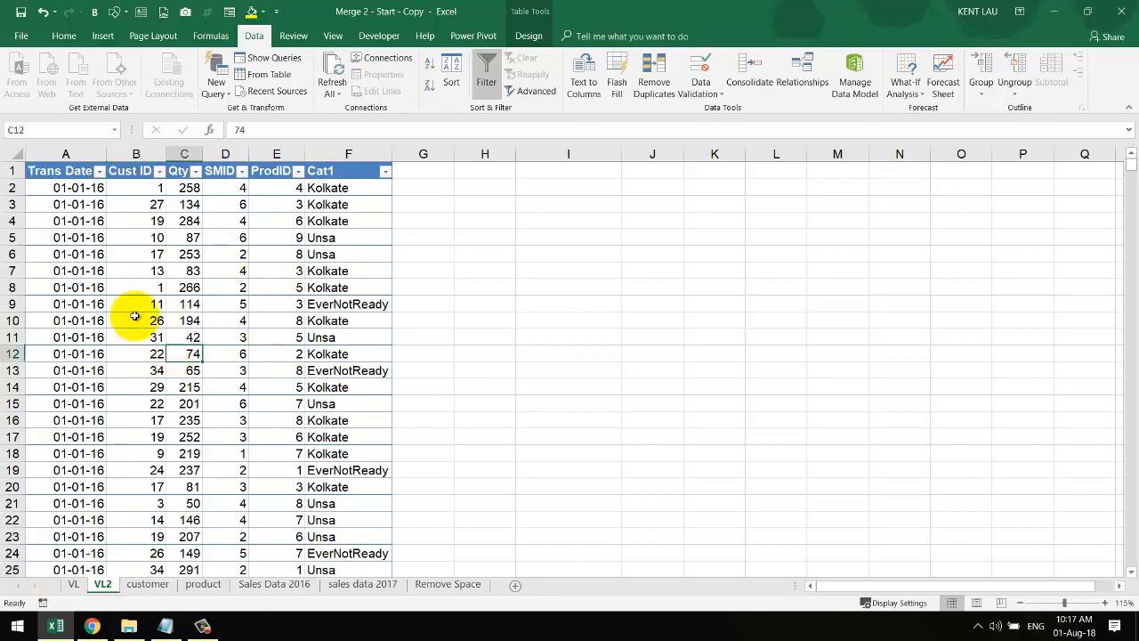
left_click(124, 223)
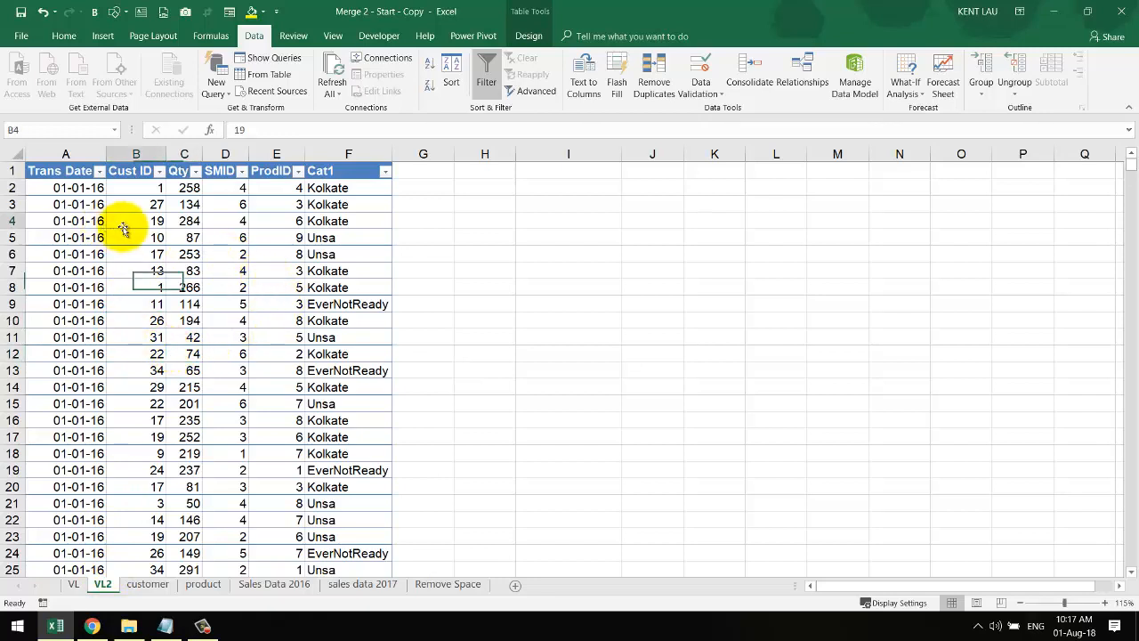
left_click(528, 35)
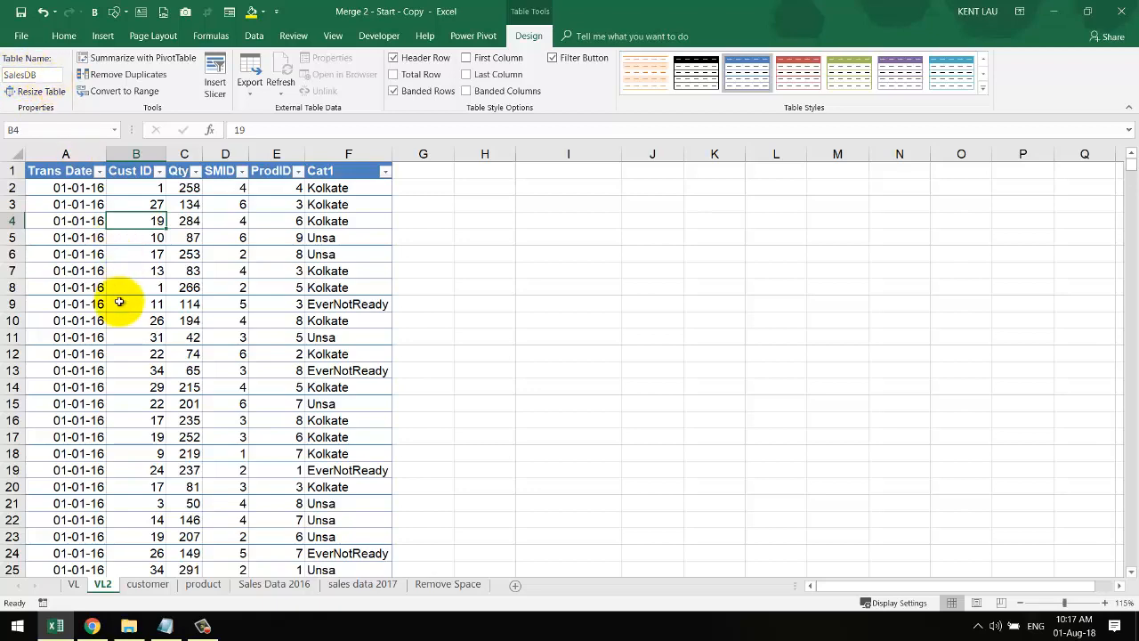
left_click(213, 585)
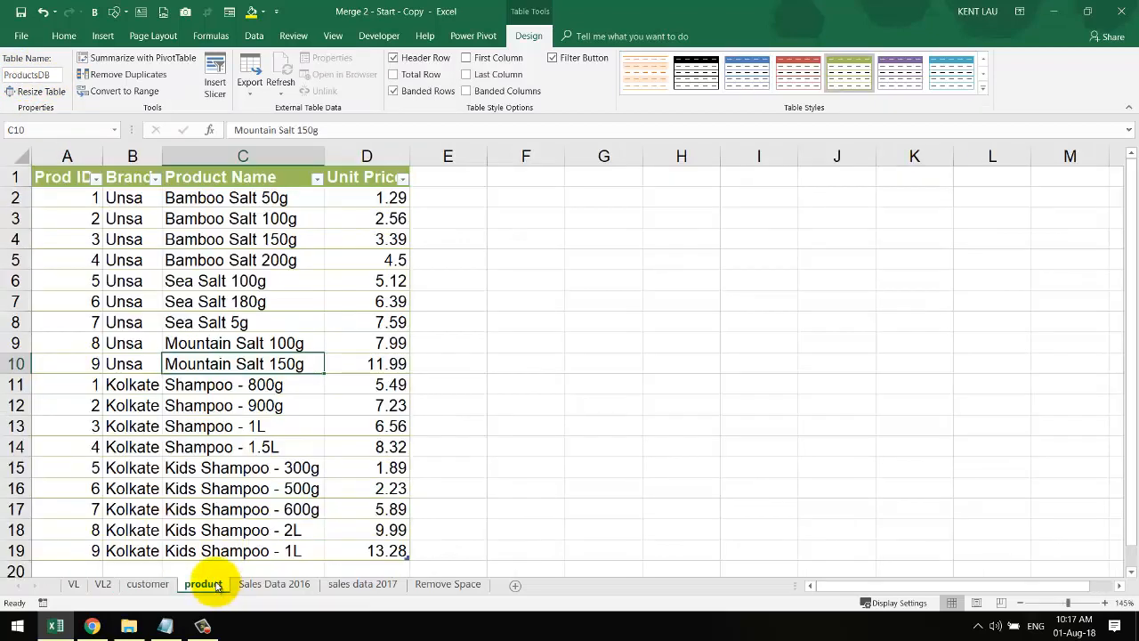
left_click(168, 342)
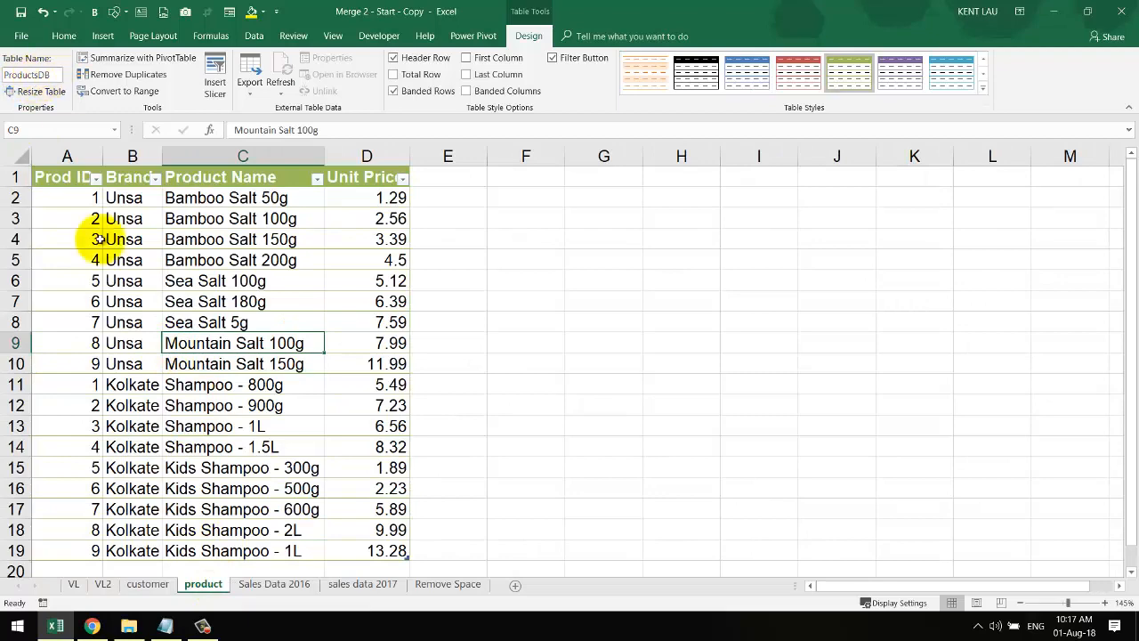
Import the sales table on the VL2 sheet into the Power Query Editor.
left_click(103, 585)
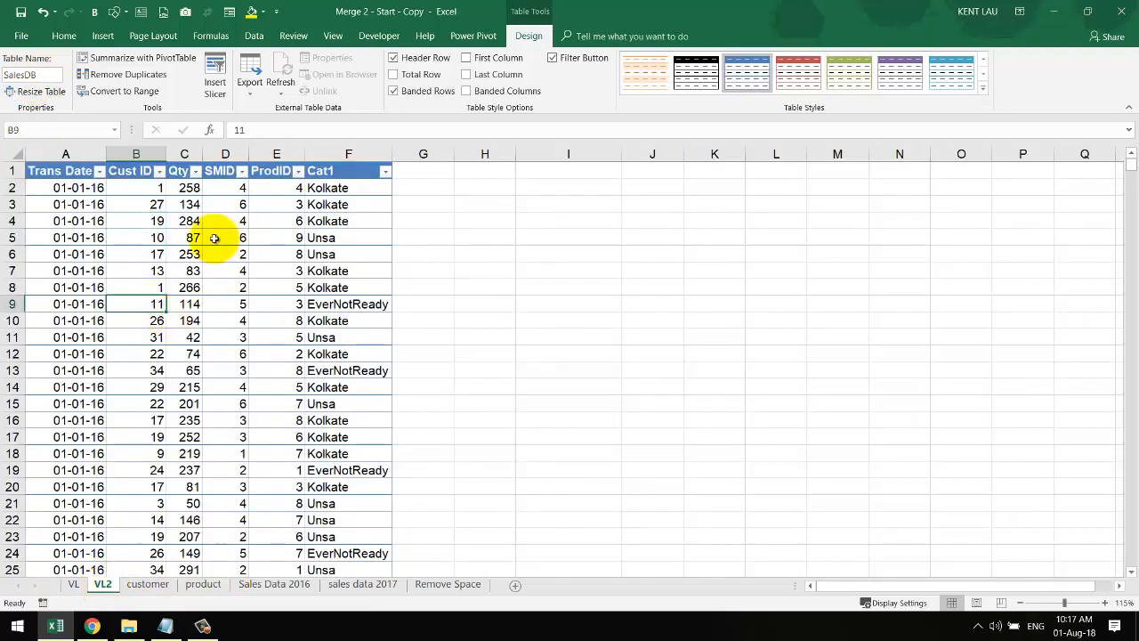
left_click(255, 37)
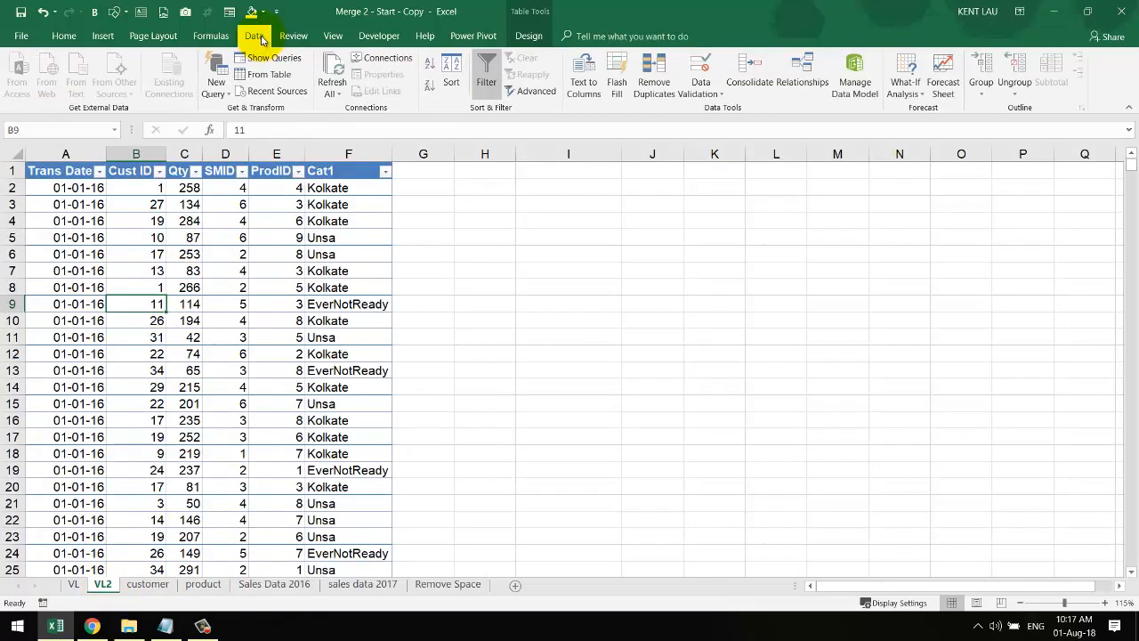
left_click(271, 80, "ctrl")
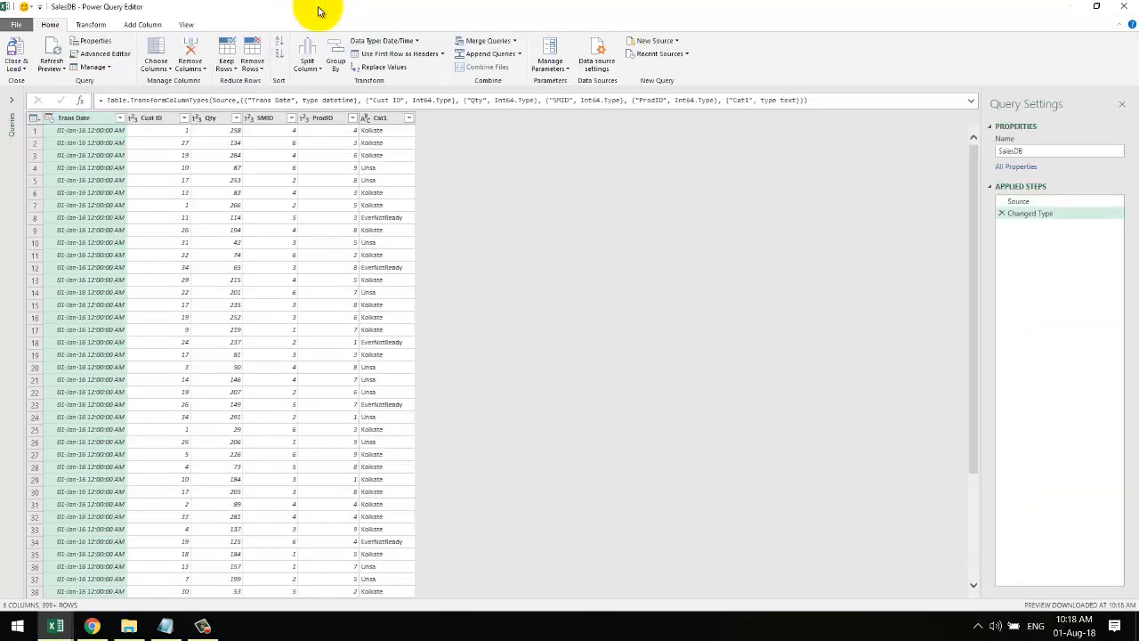
double_click(319, 11)
double_click(623, 20)
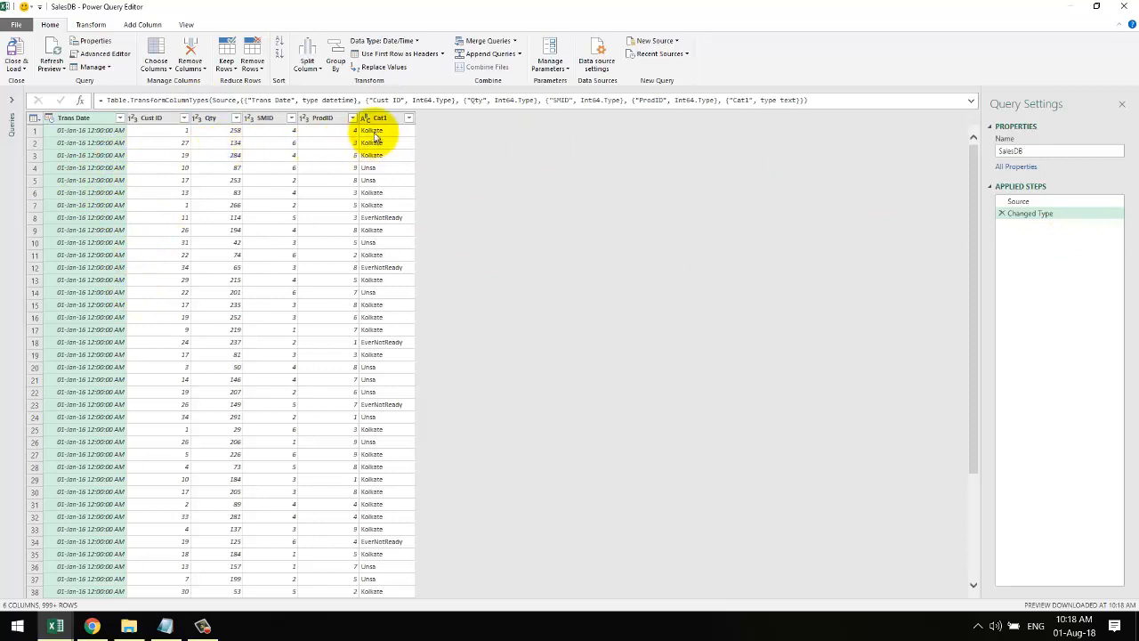
Close the editor and load the SalesDB query as a connection only.
left_click(16, 68)
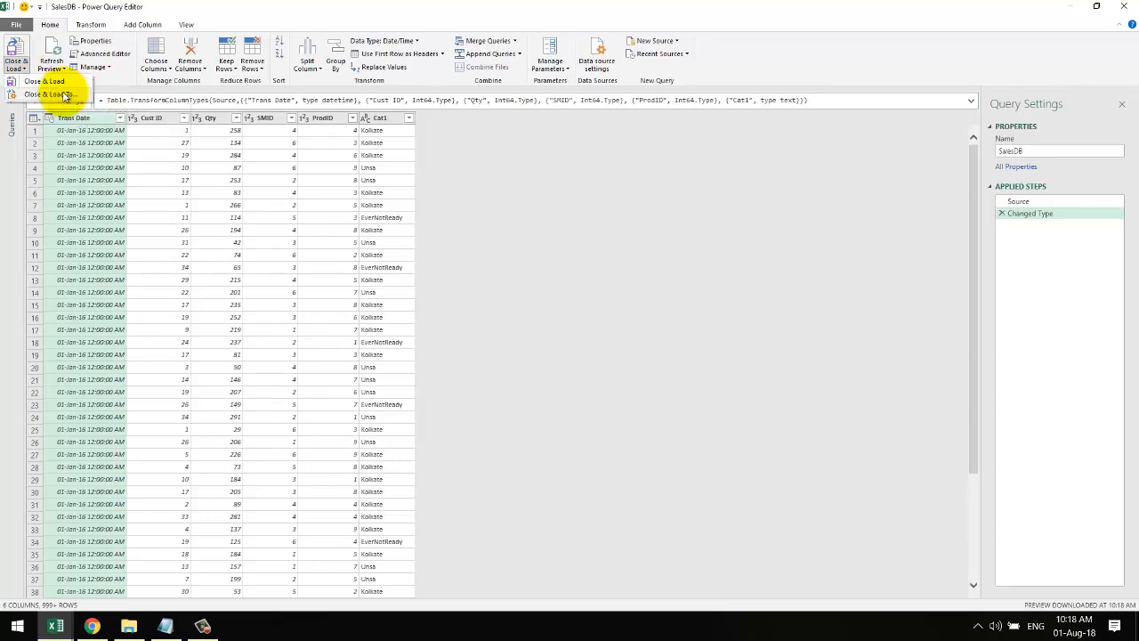
left_click(65, 96)
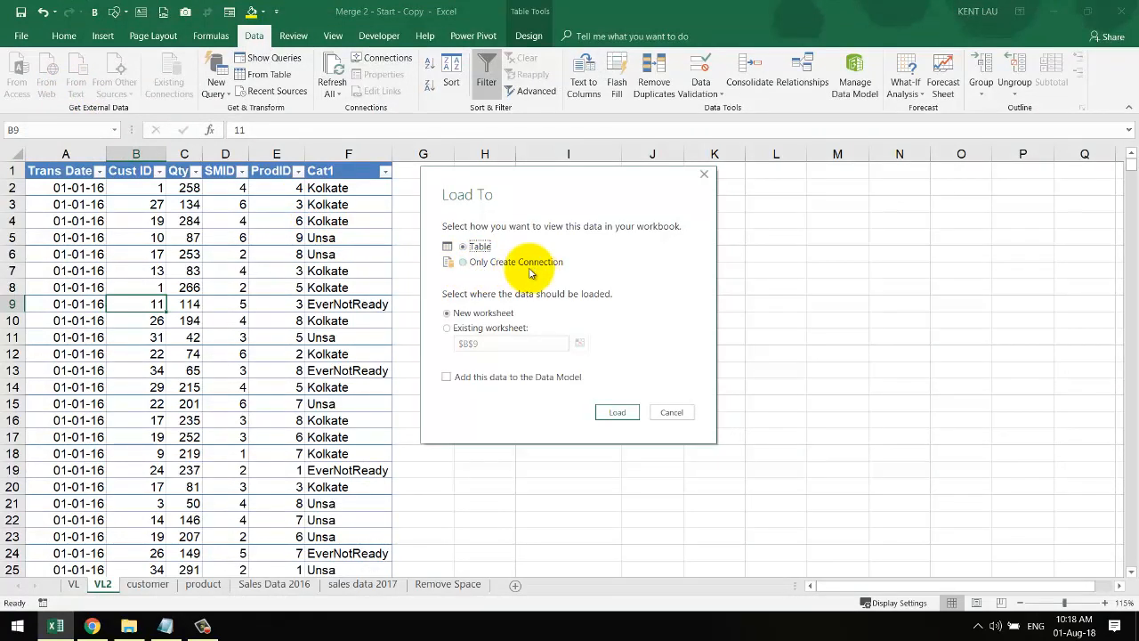
left_click(494, 267)
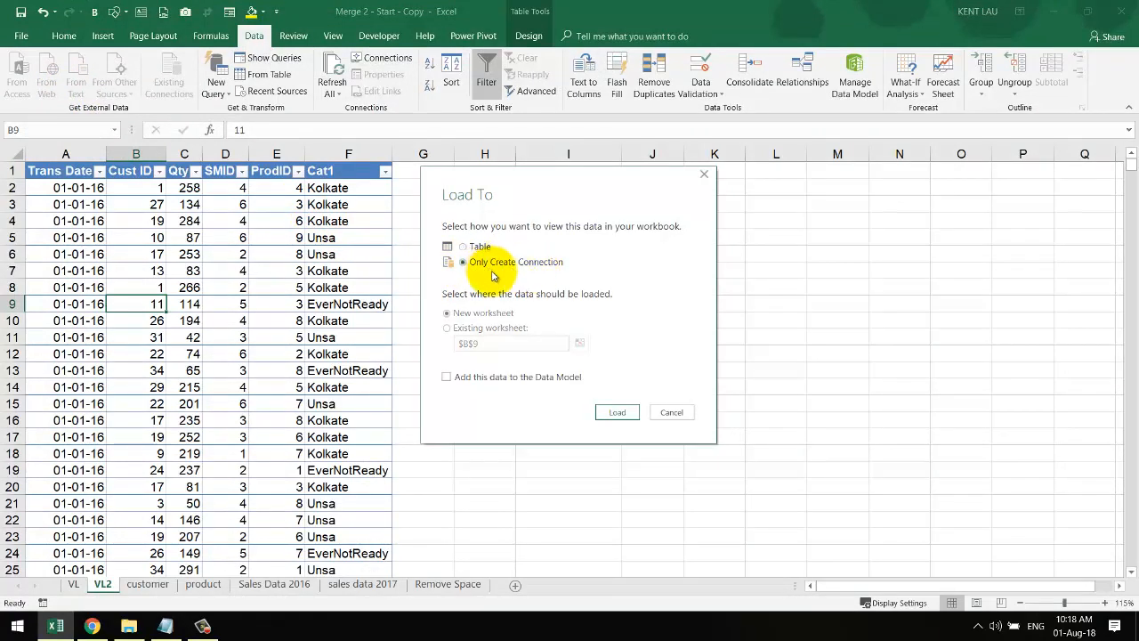
left_click(614, 415)
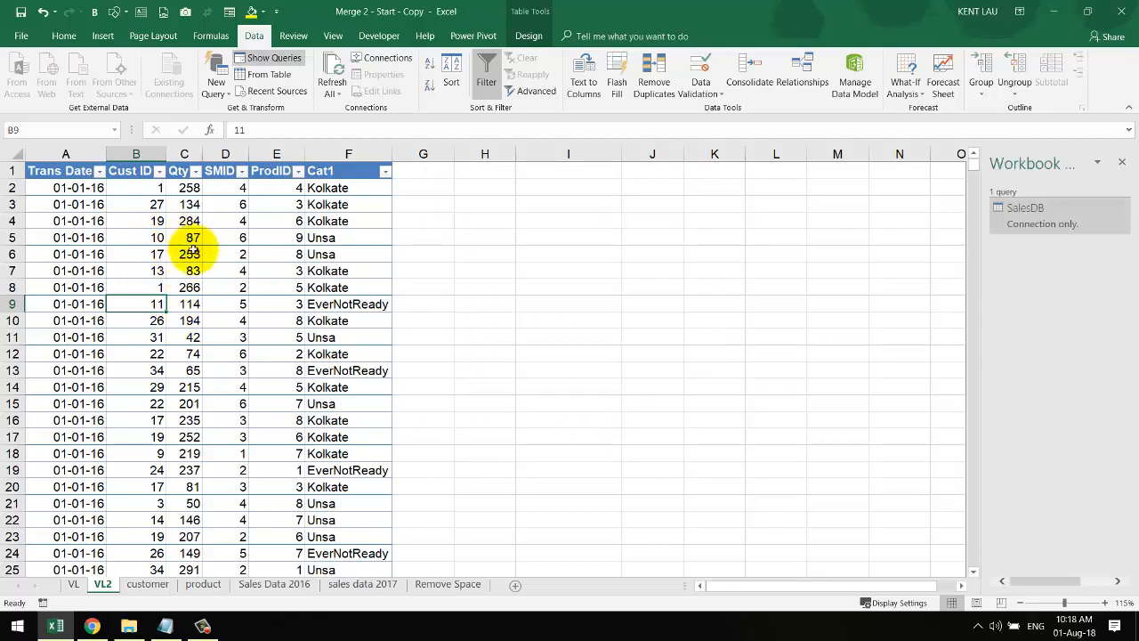
Import the table on the product sheet into Power Query and load it as a connection only.
left_click(201, 583)
left_click(156, 218)
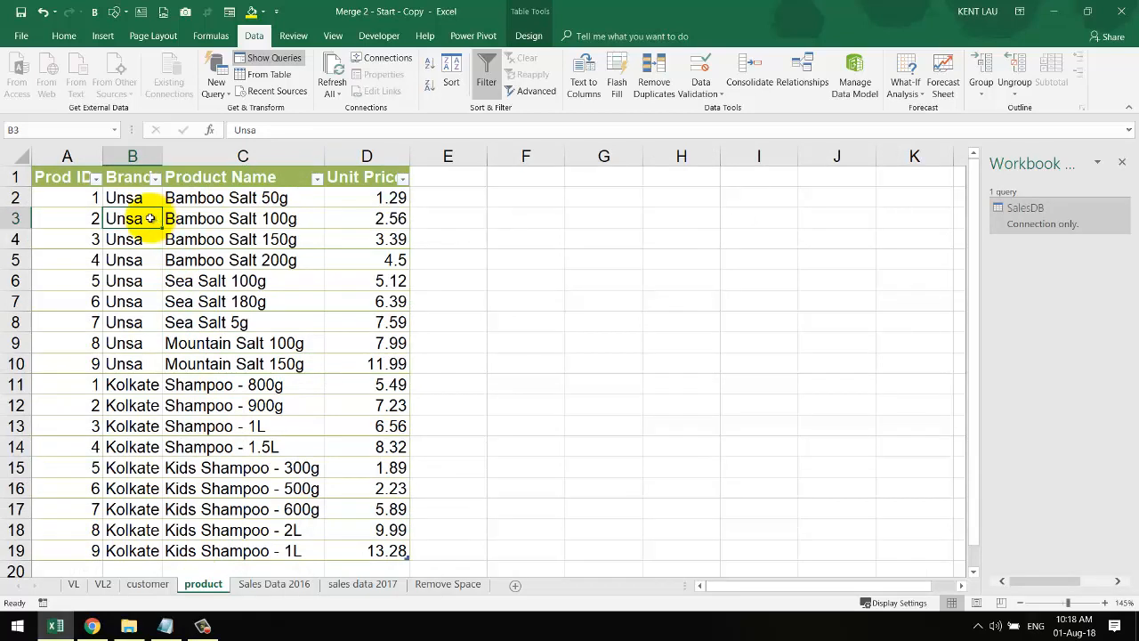
left_click(264, 80)
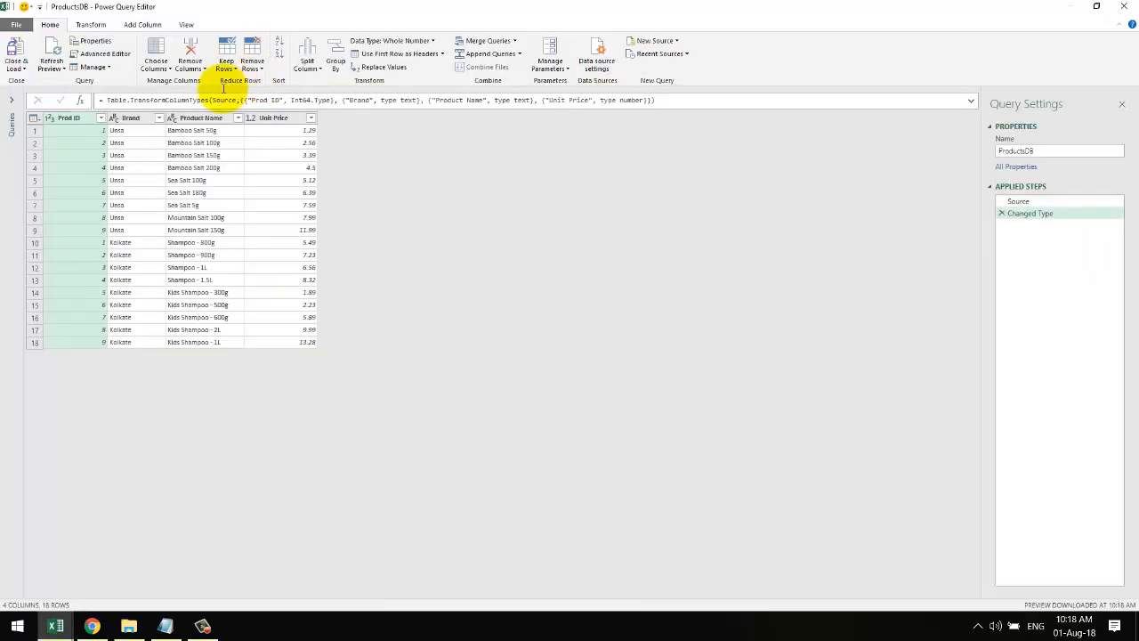
left_click(27, 70)
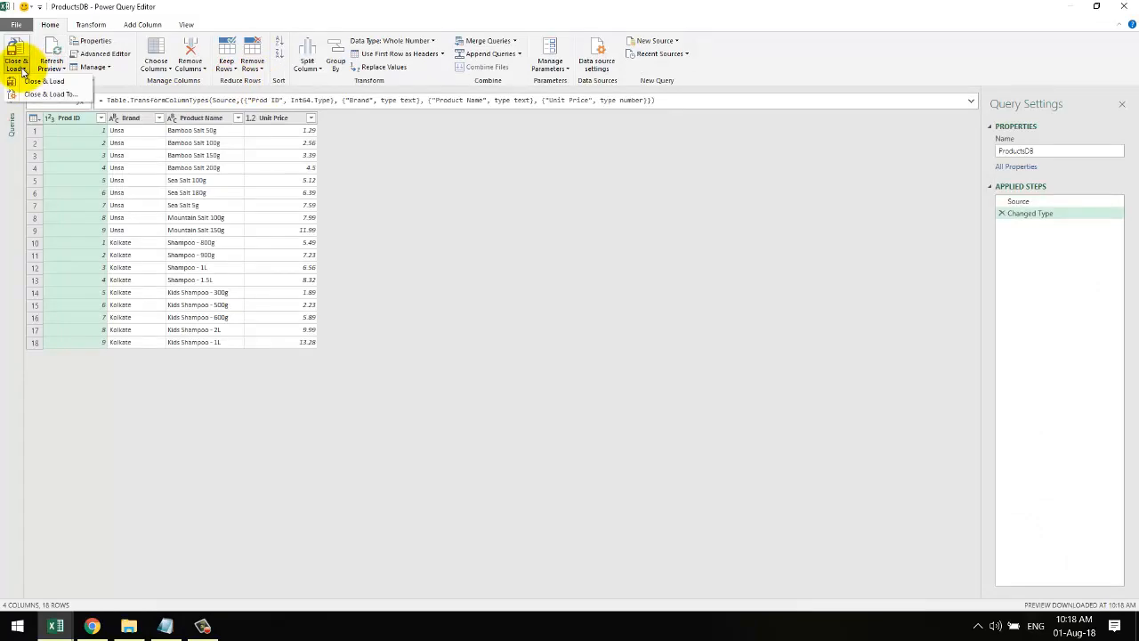
left_click(53, 94)
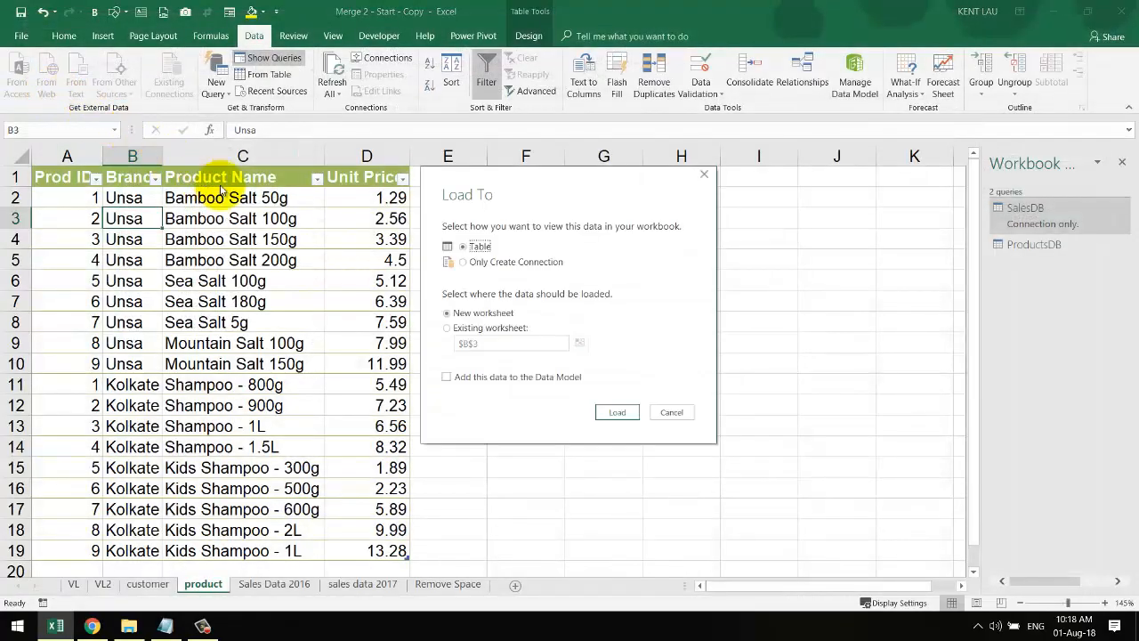
left_click(494, 262)
left_click(615, 412)
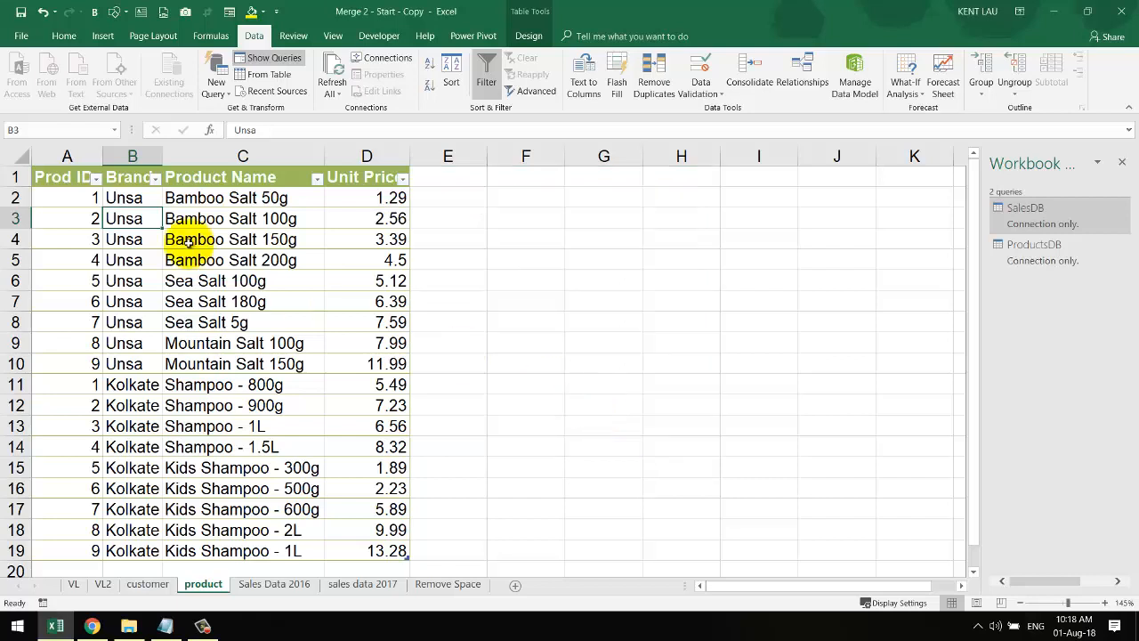
left_click(174, 303)
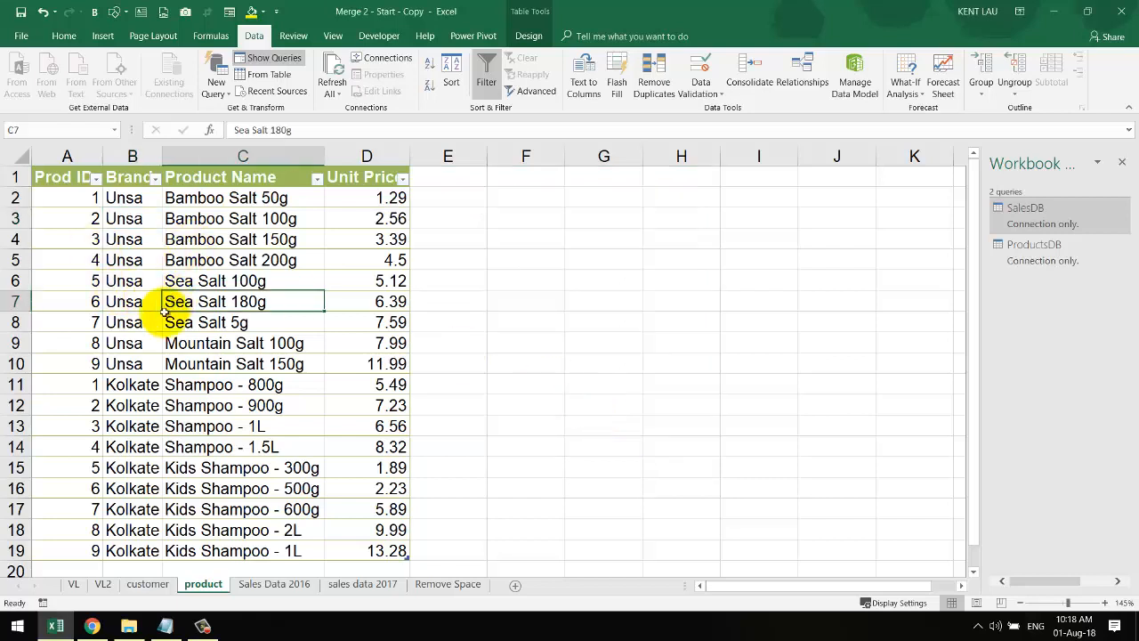
left_click(104, 585)
left_click(125, 287)
left_click(203, 585)
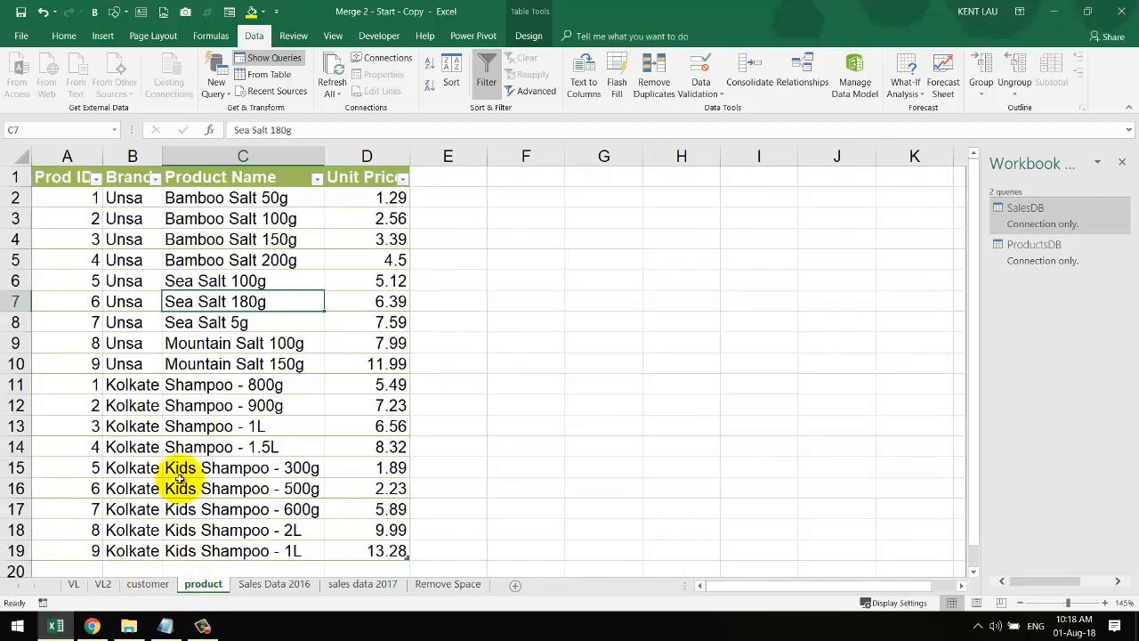
left_click(176, 318)
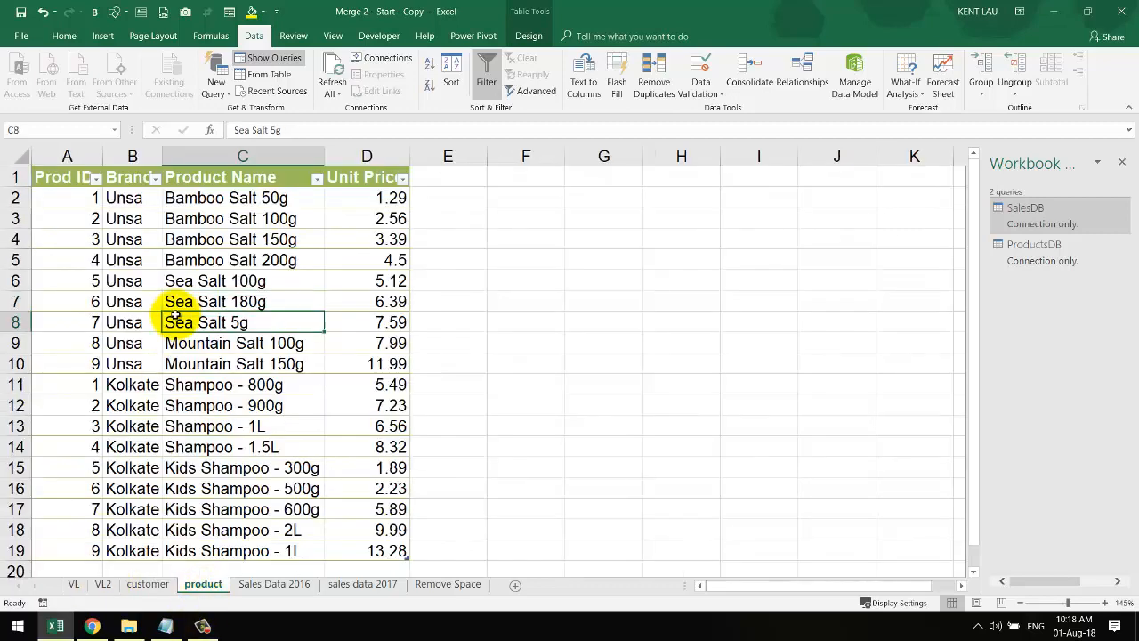
Open the SalesDB query in the Power Query Editor and select its Cat1 column.
left_click(104, 585)
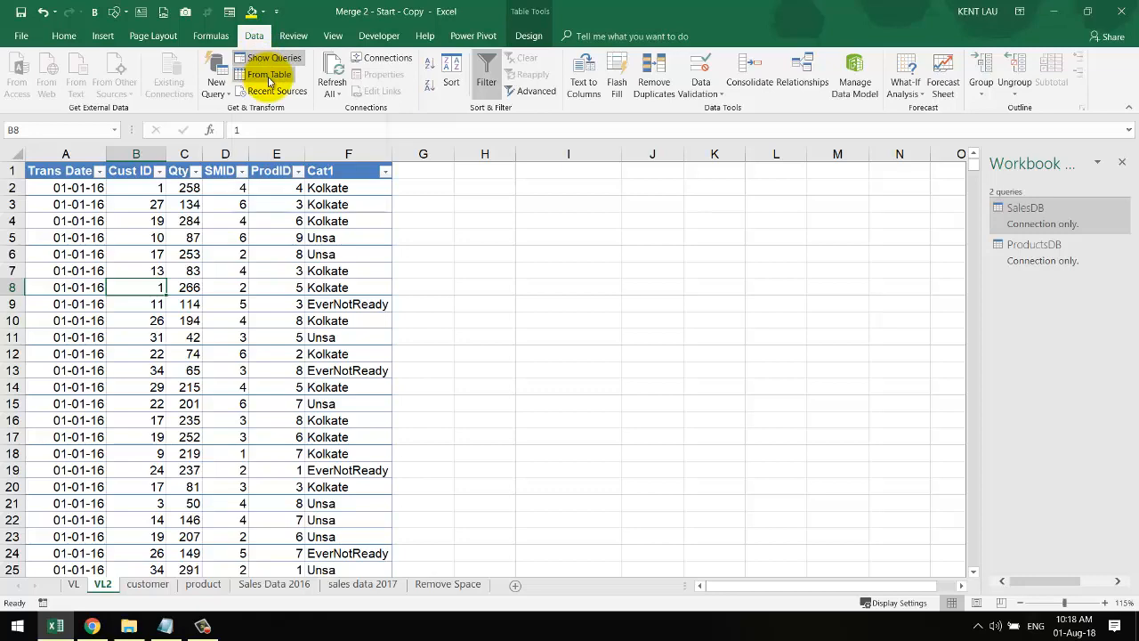
double_click(1042, 219)
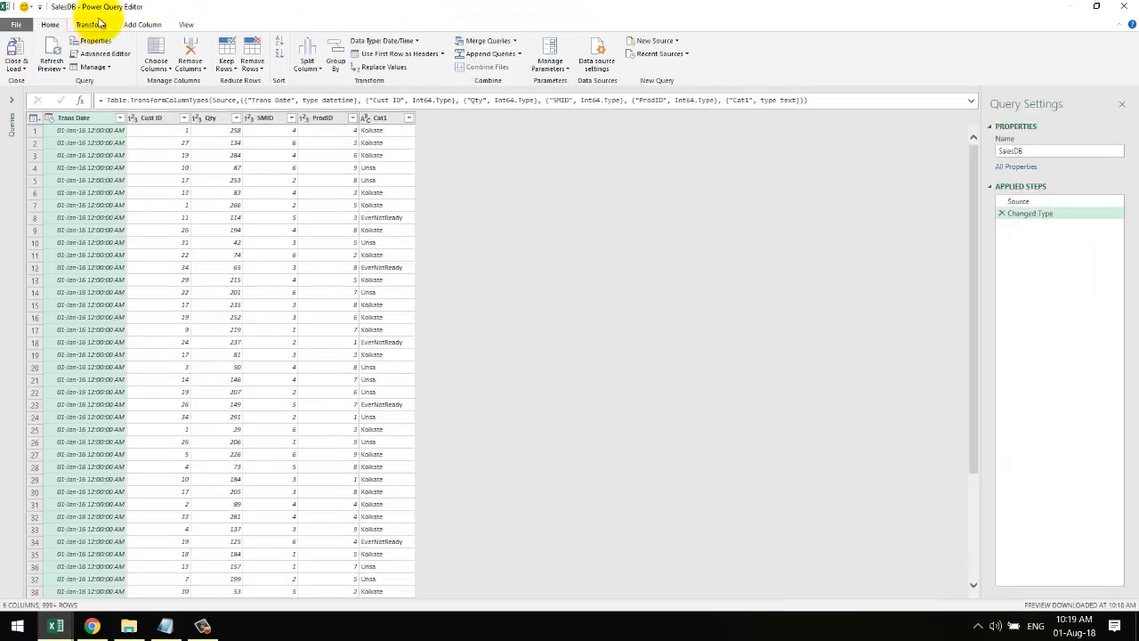
left_click(315, 210)
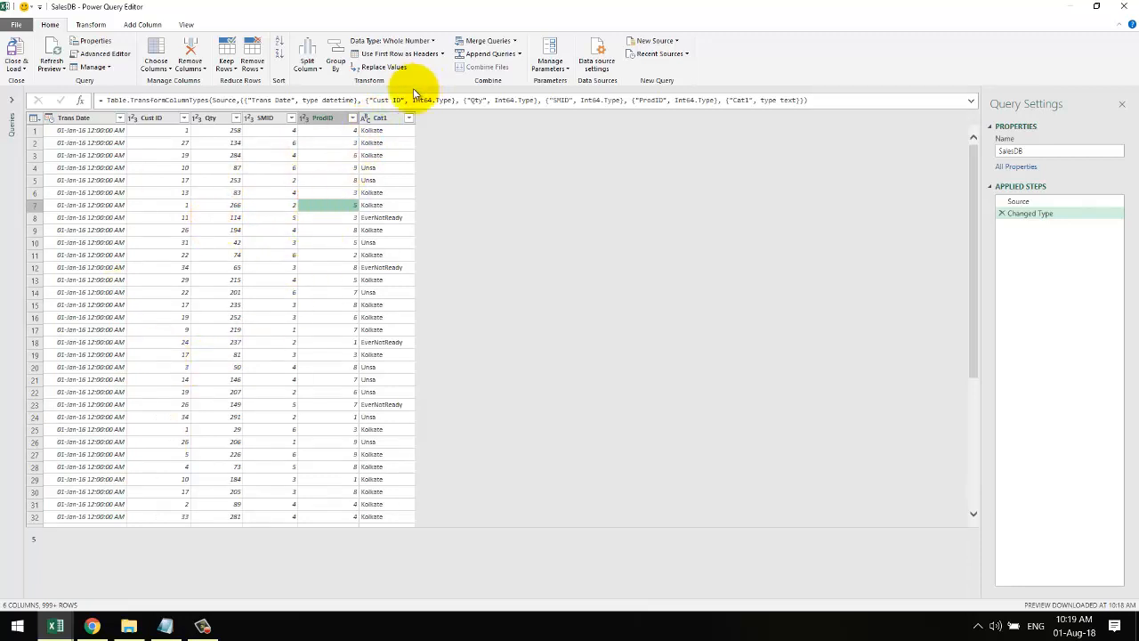
left_click(380, 117)
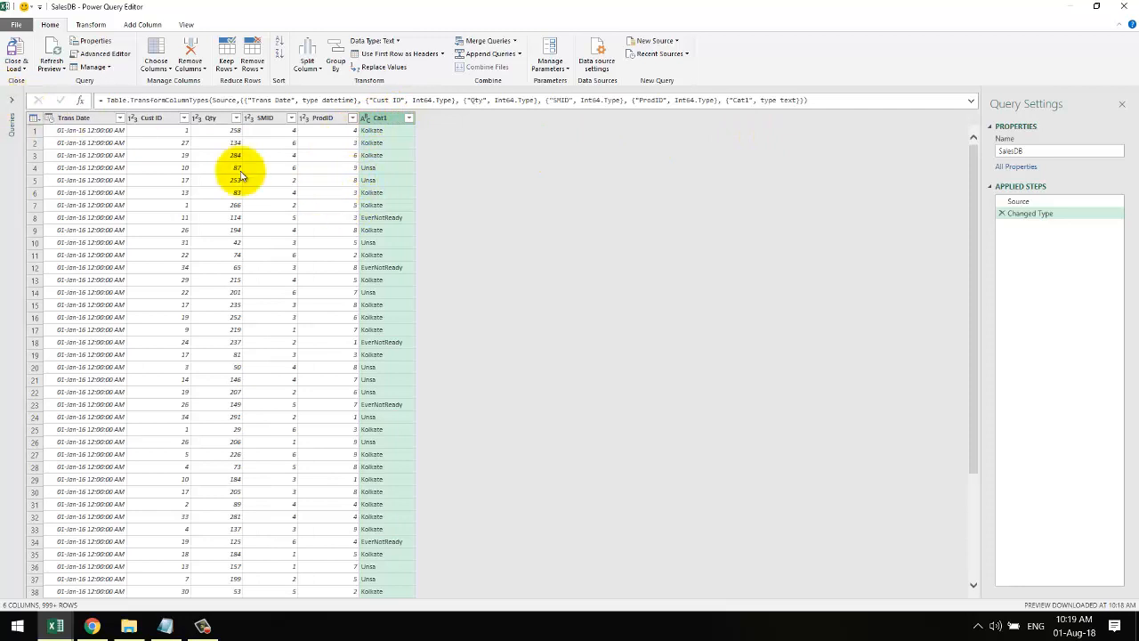
Expand the queries list, preview the ProductsDB query, and return to the SalesDB query.
left_click(10, 103)
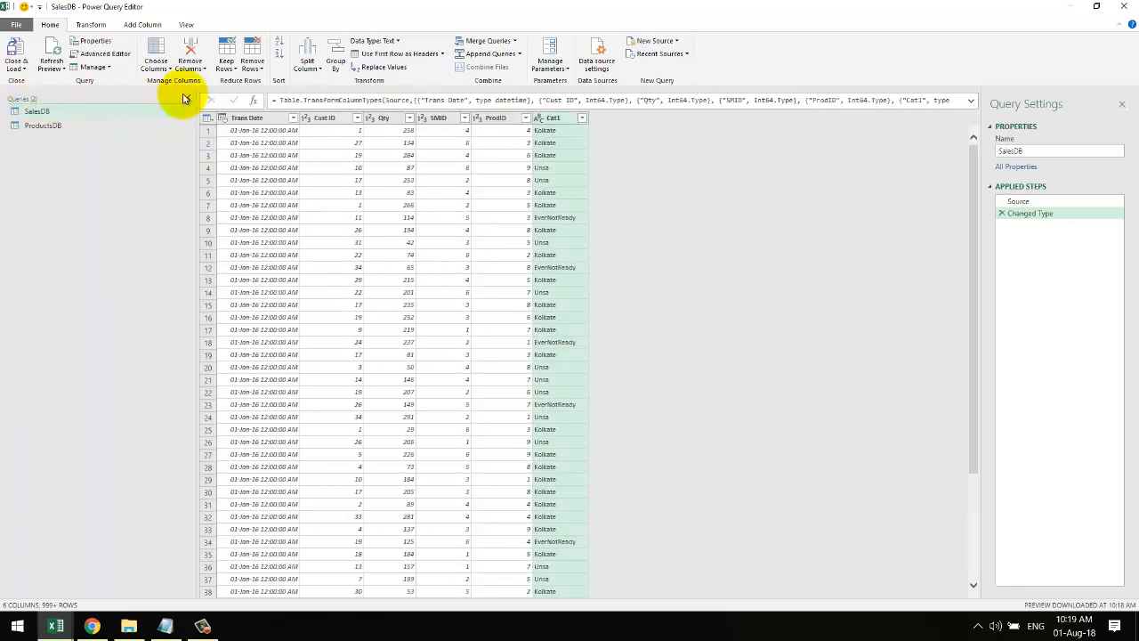
left_click(187, 98)
left_click(11, 102)
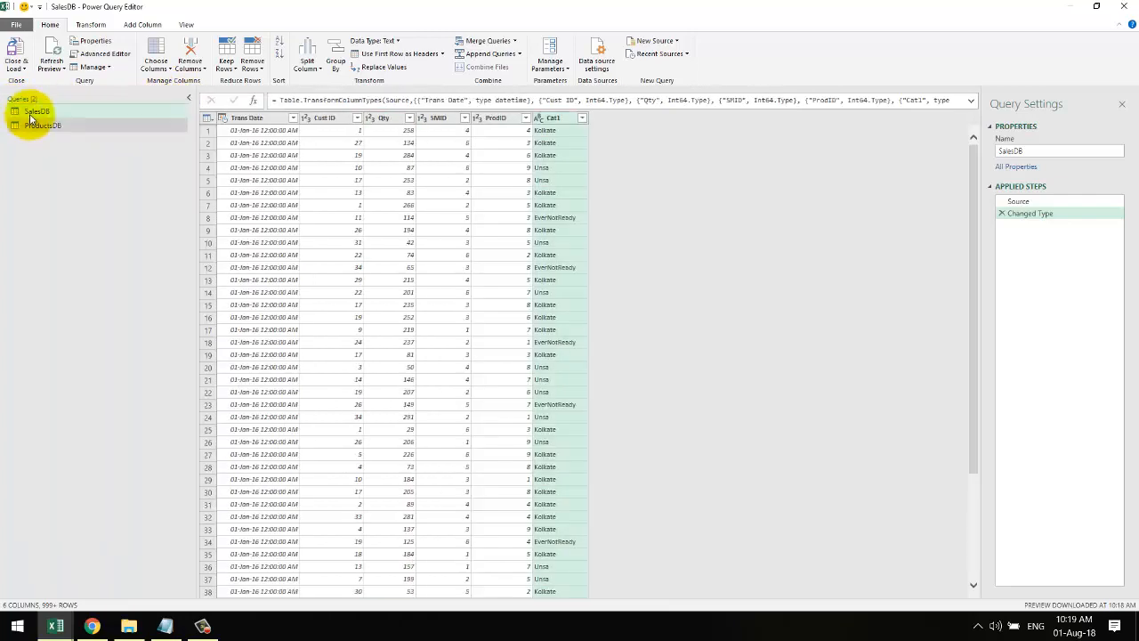
left_click(35, 129)
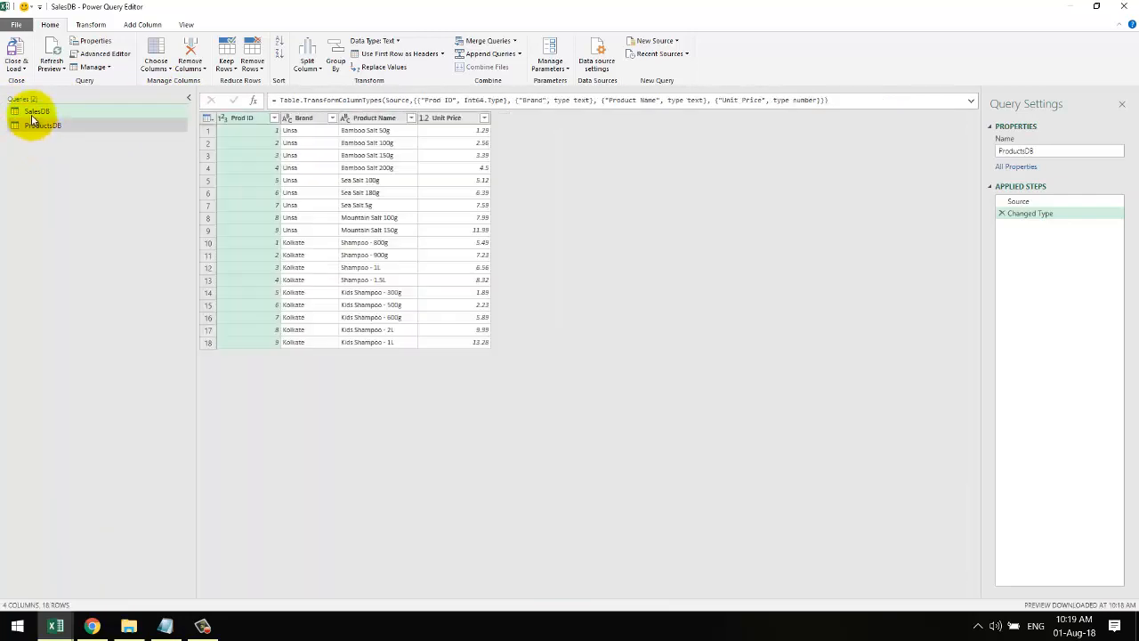
left_click(36, 112)
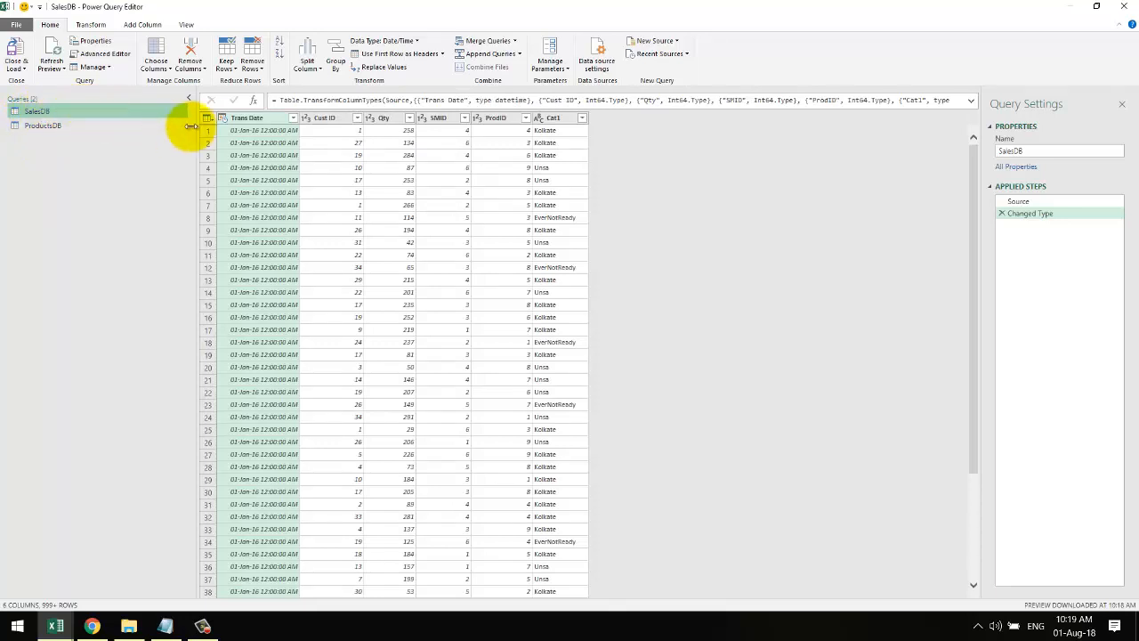
Start merging the SalesDB query in place, with ProductsDB as the second table.
left_click(515, 42)
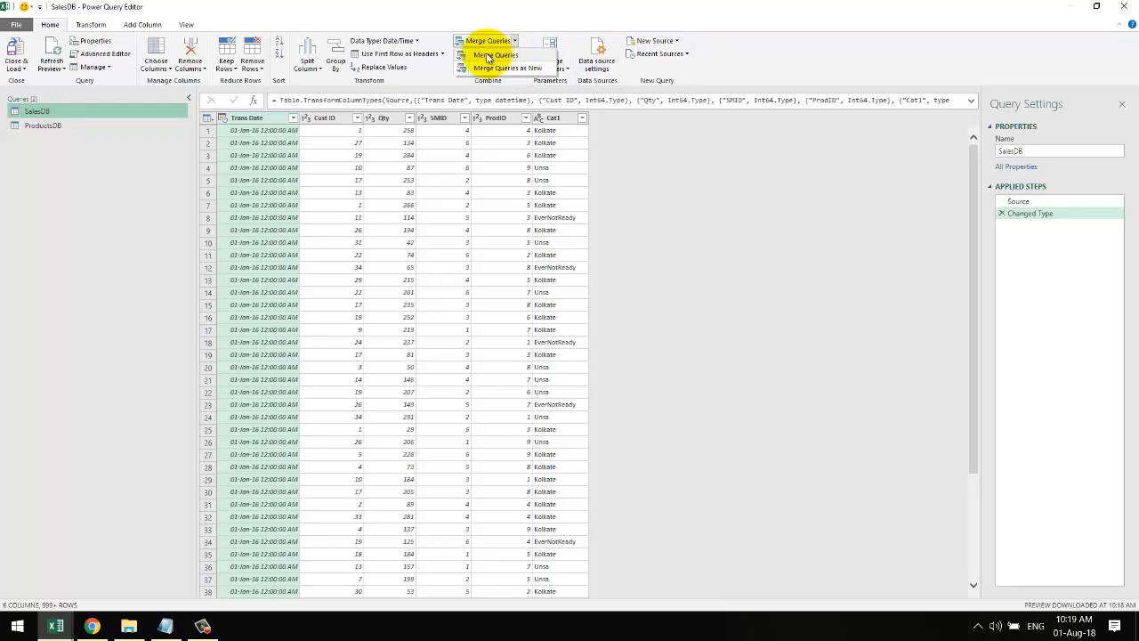
left_click(488, 57)
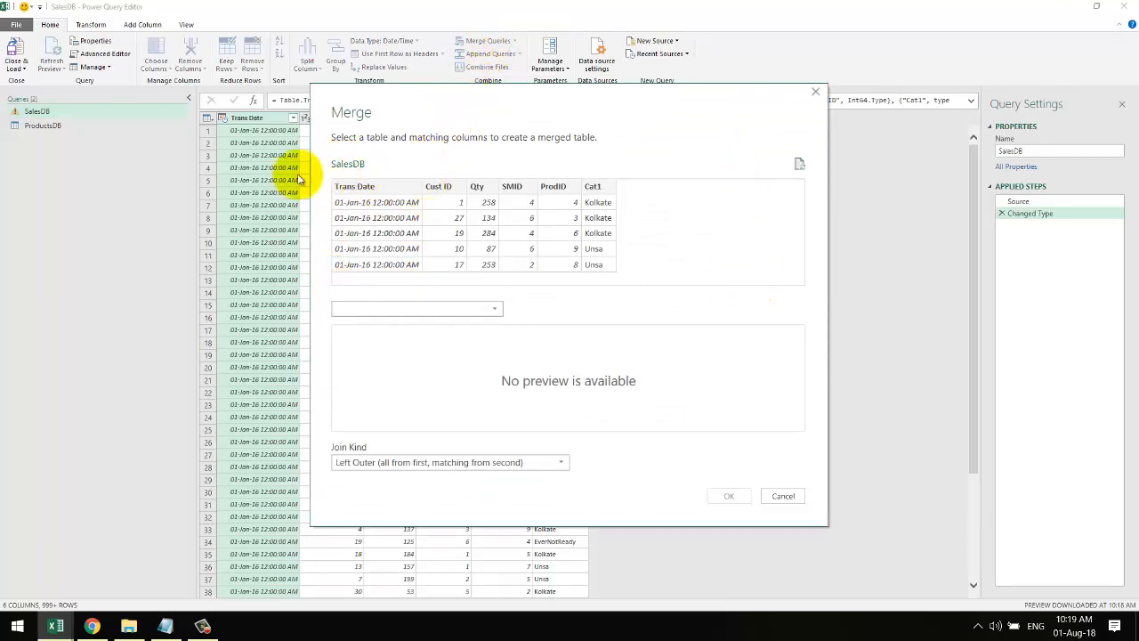
left_click(417, 309)
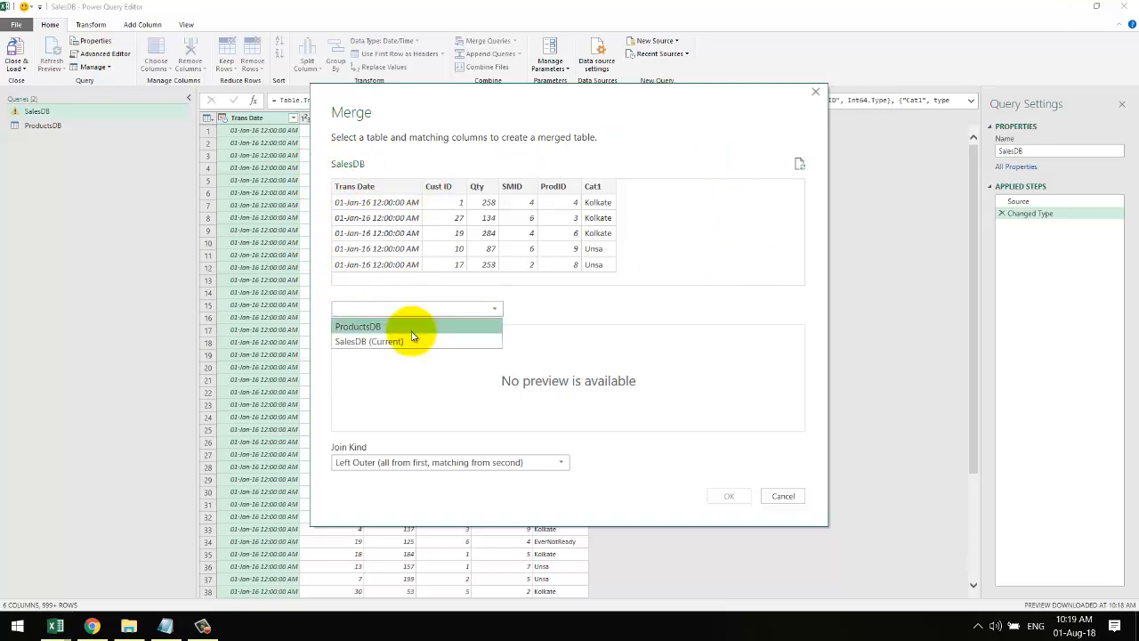
left_click(412, 329)
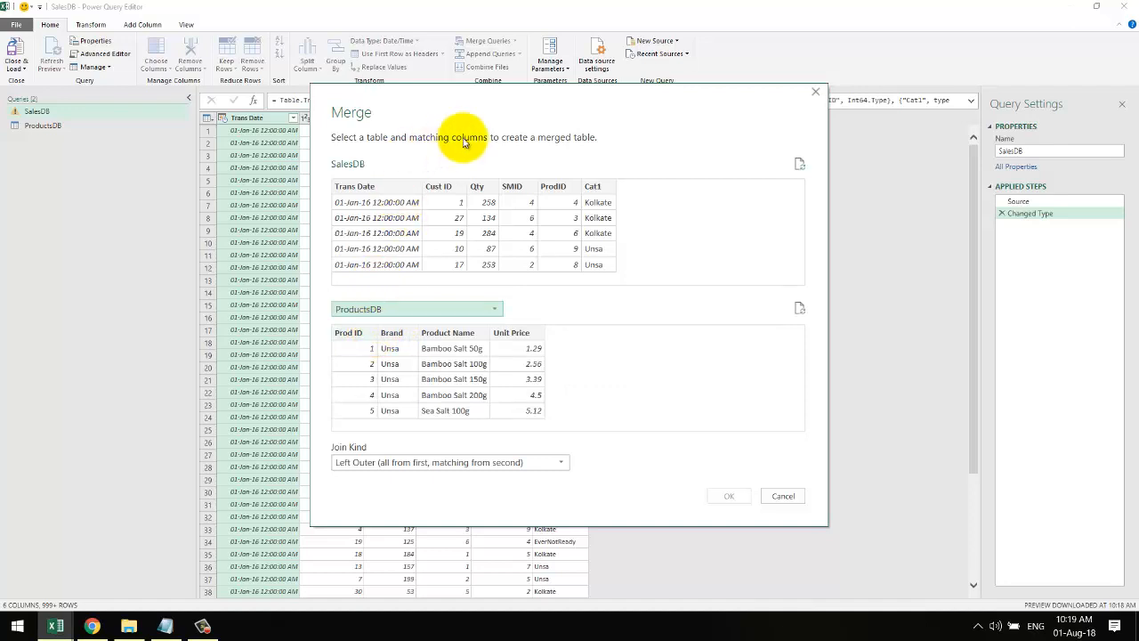
Match ProdID with Prod ID and Cat1 with Brand, and complete the merge as a left outer join.
left_click(562, 187)
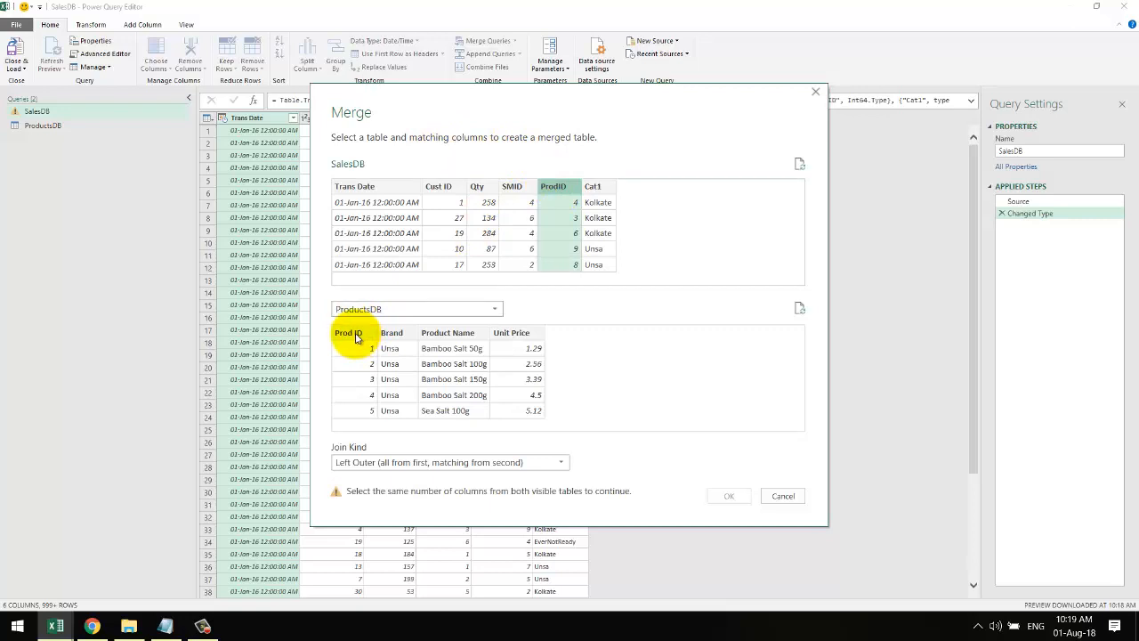
left_click(356, 334)
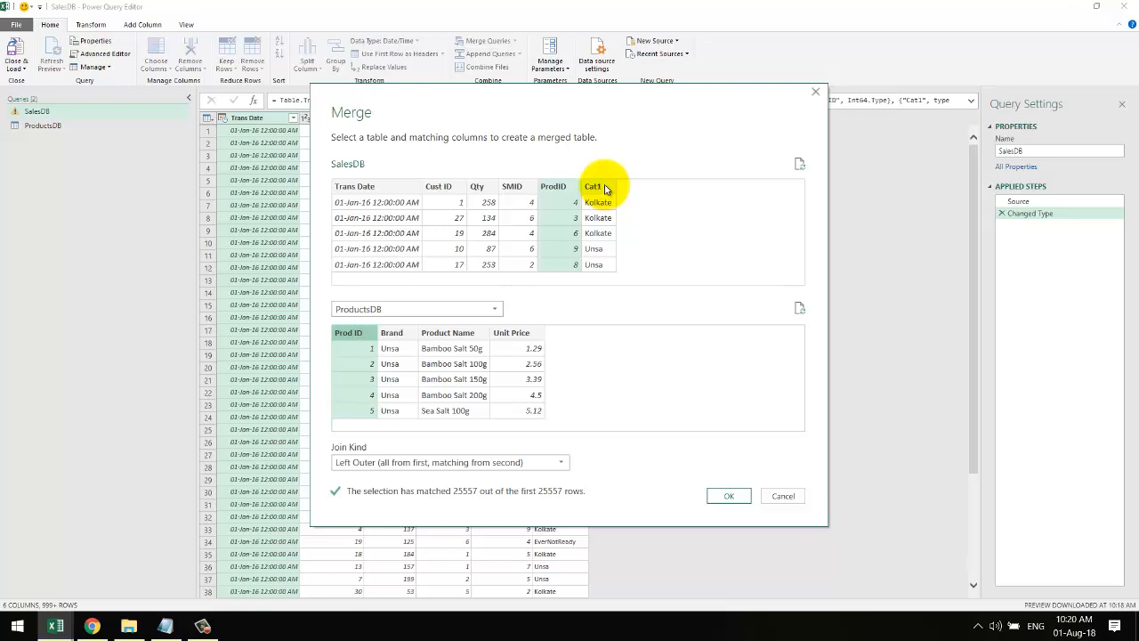
key("ctrl")
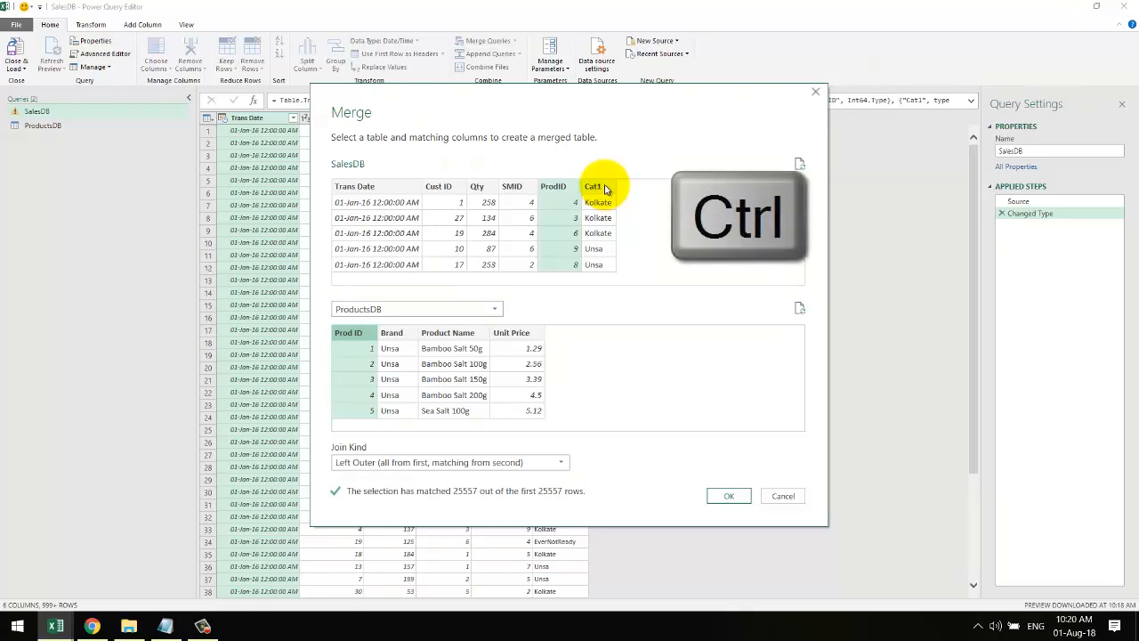
left_click(604, 189, "ctrl")
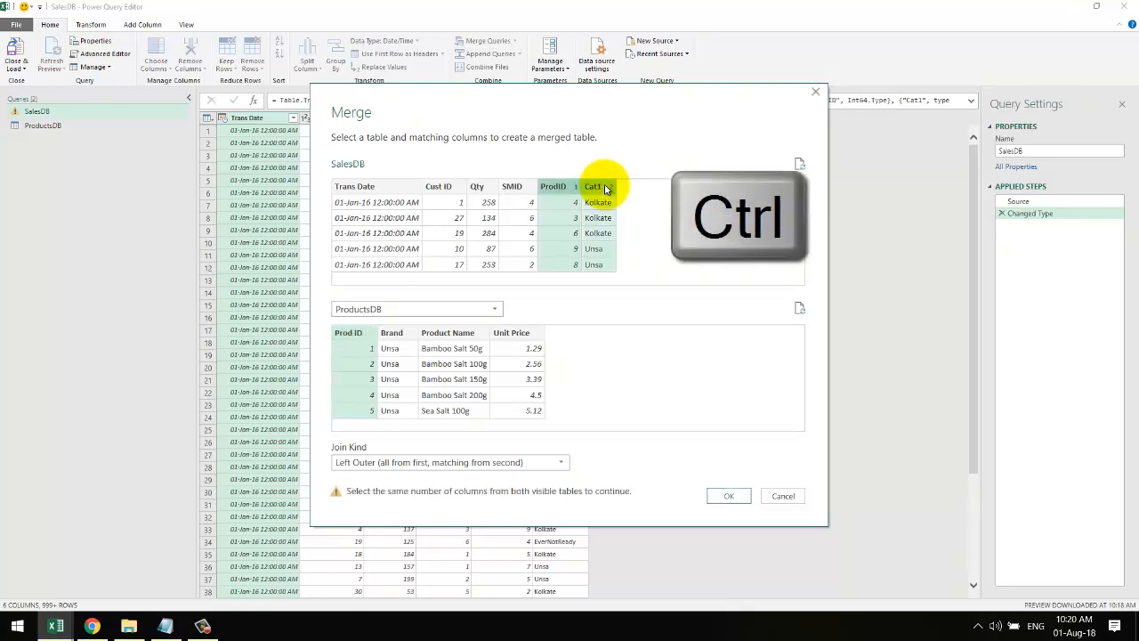
left_click(392, 337, "ctrl")
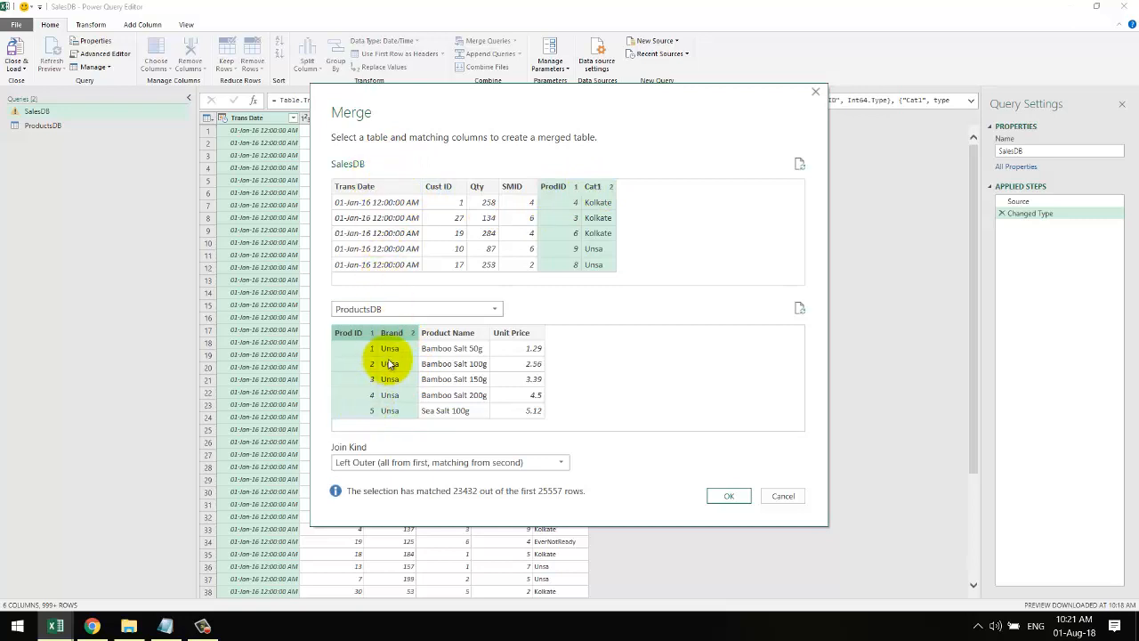
left_click(737, 505)
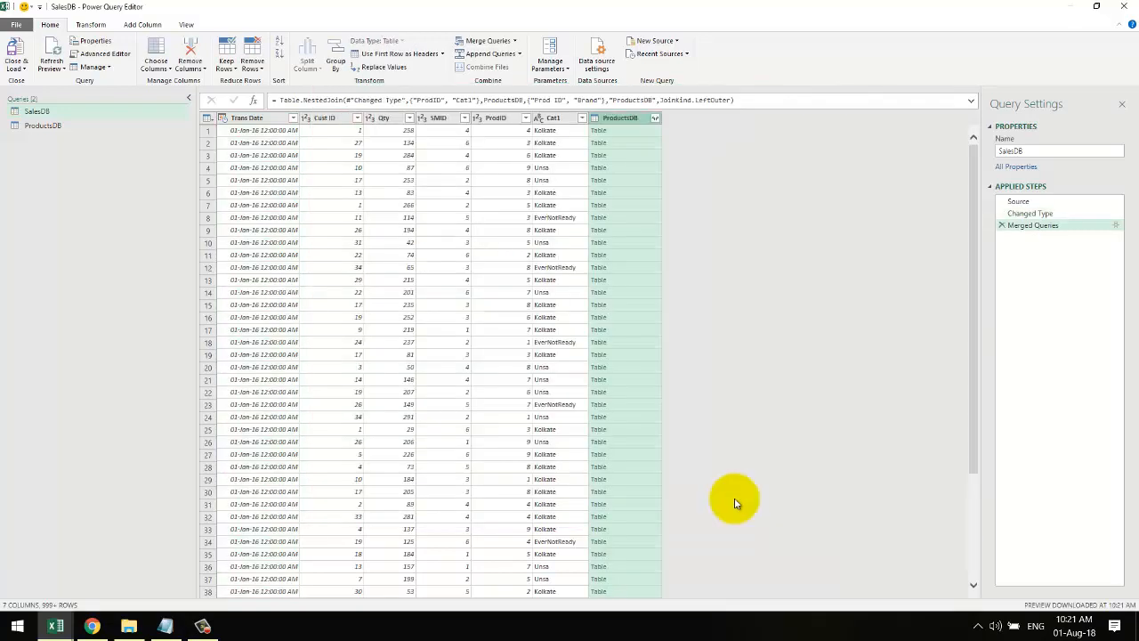
Expand the merged ProductsDB column to only Product Name and Unit Price, without the original column name as prefix.
left_click(655, 118)
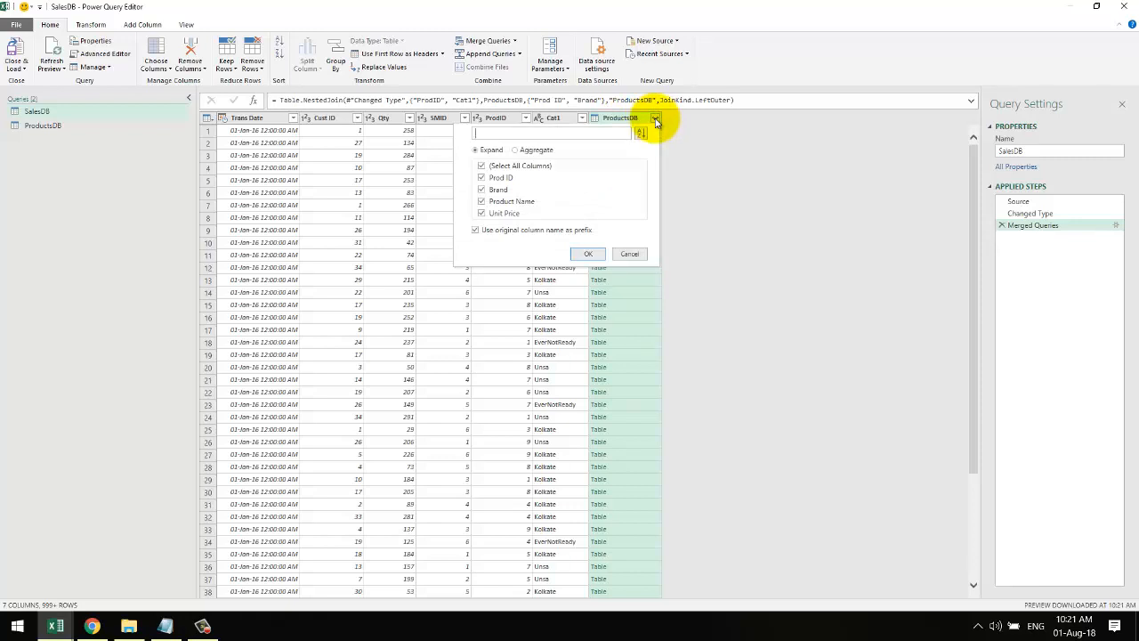
left_click(482, 166)
left_click(481, 203)
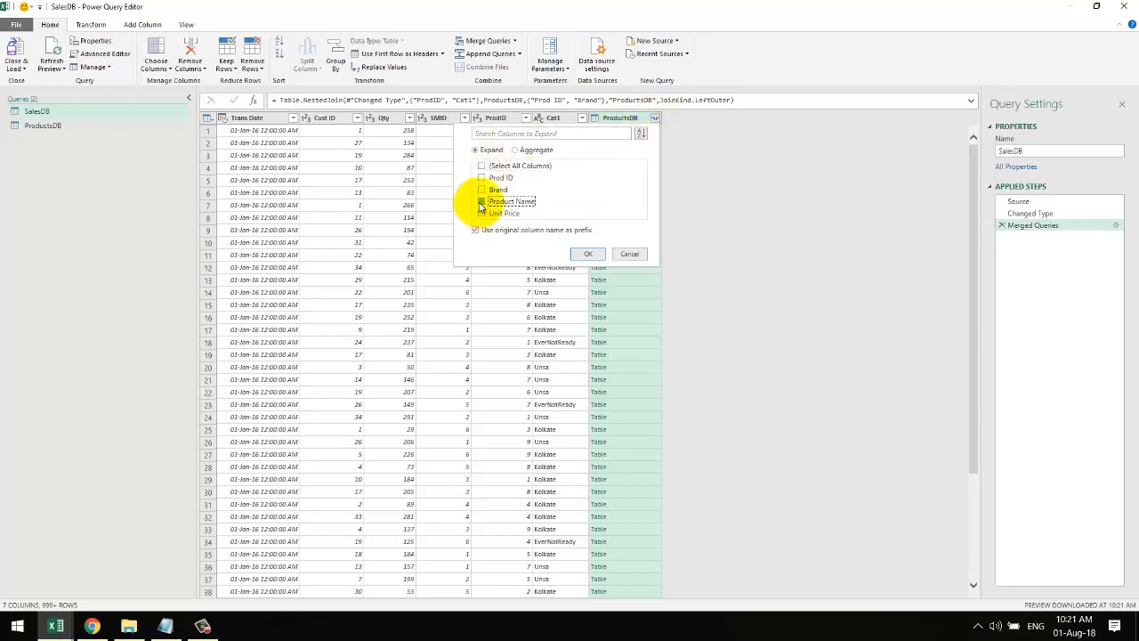
left_click(481, 214)
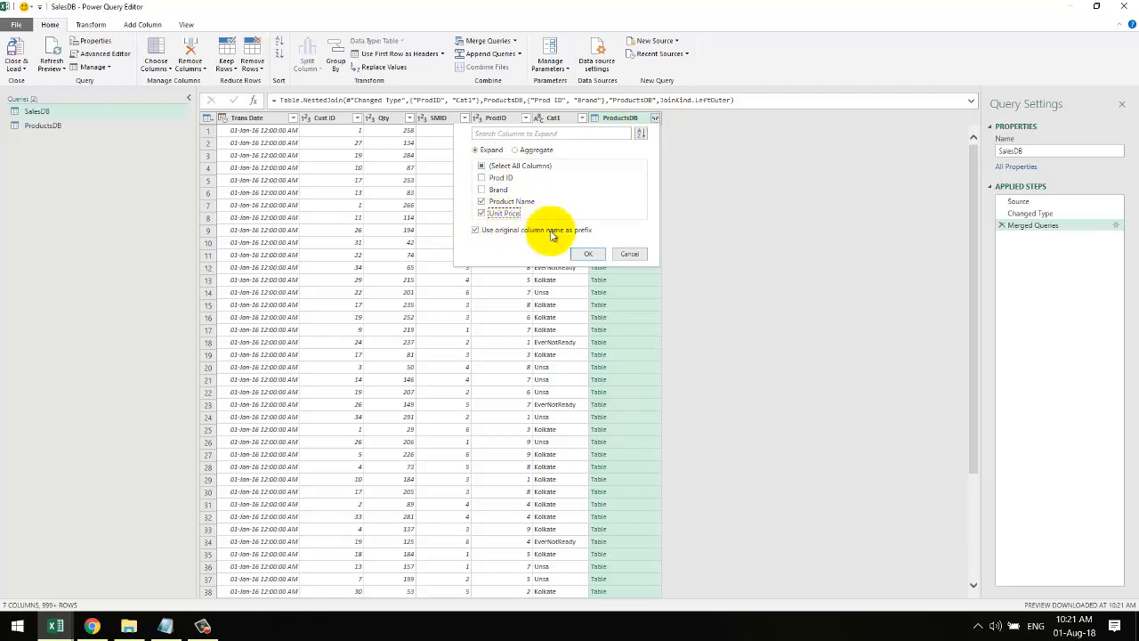
left_click(499, 234)
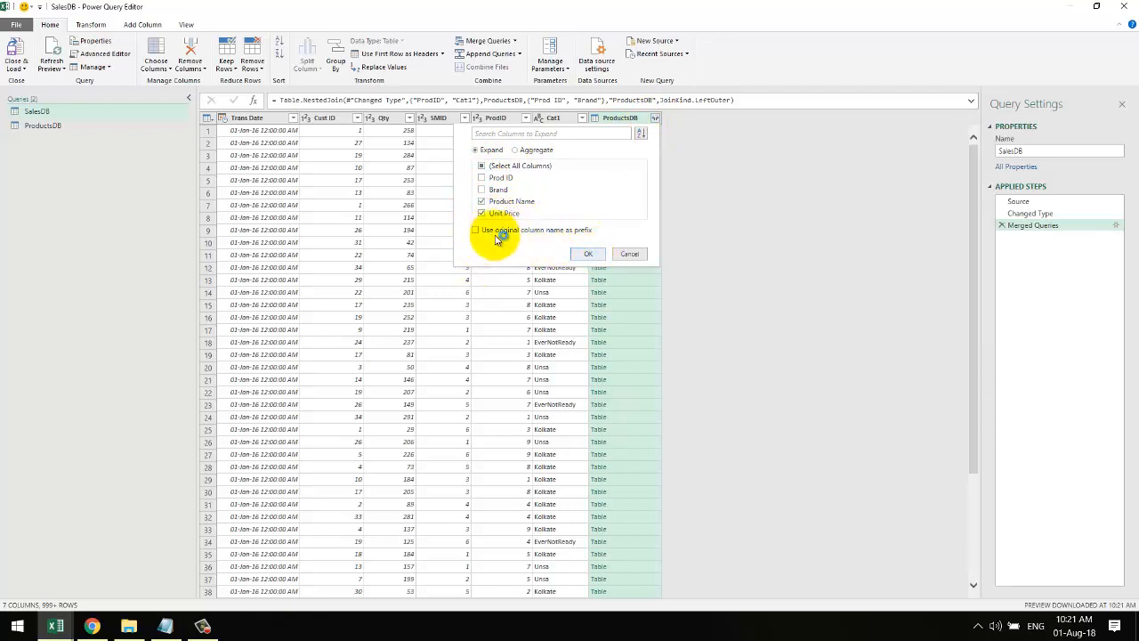
left_click(586, 255)
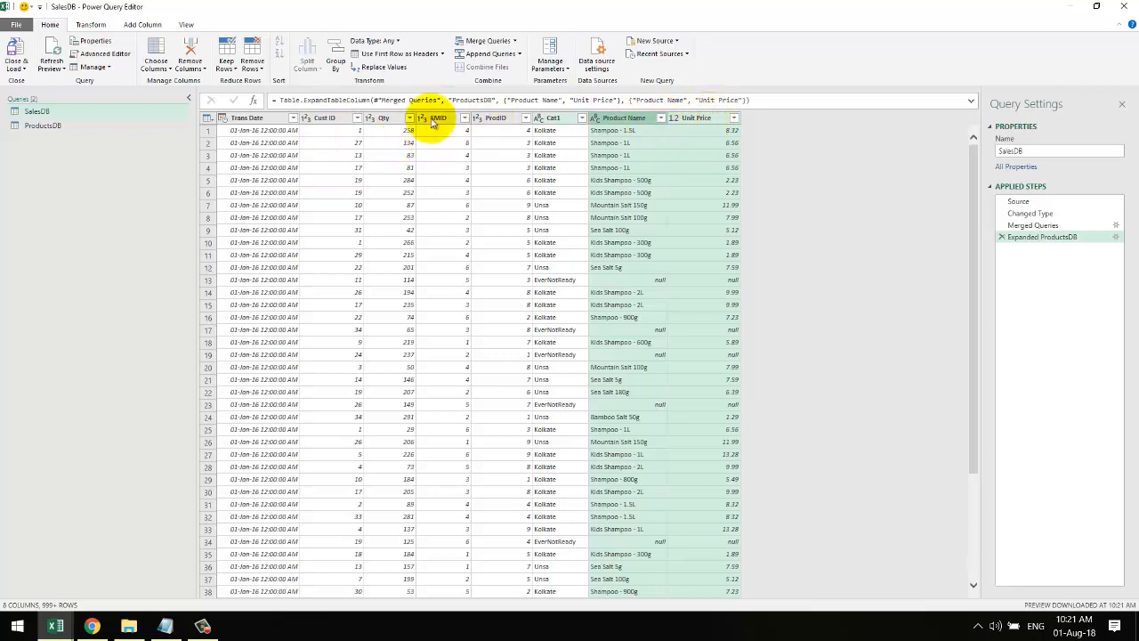
Close and load the merged query, and reopen SalesDB from the workbook queries for editing.
left_click(32, 68)
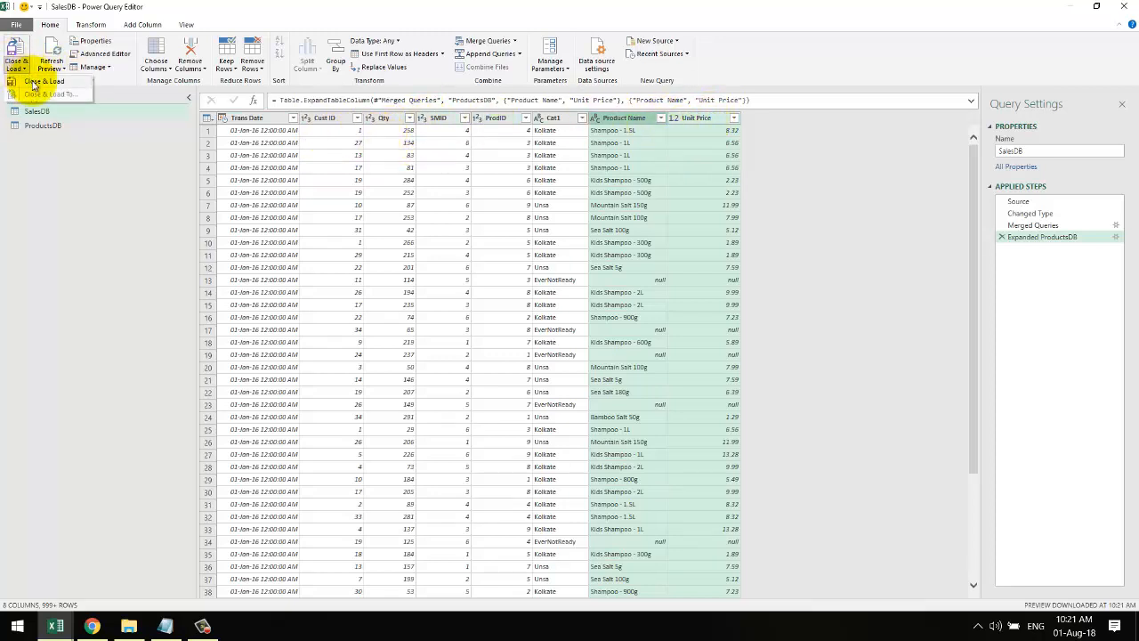
left_click(33, 83)
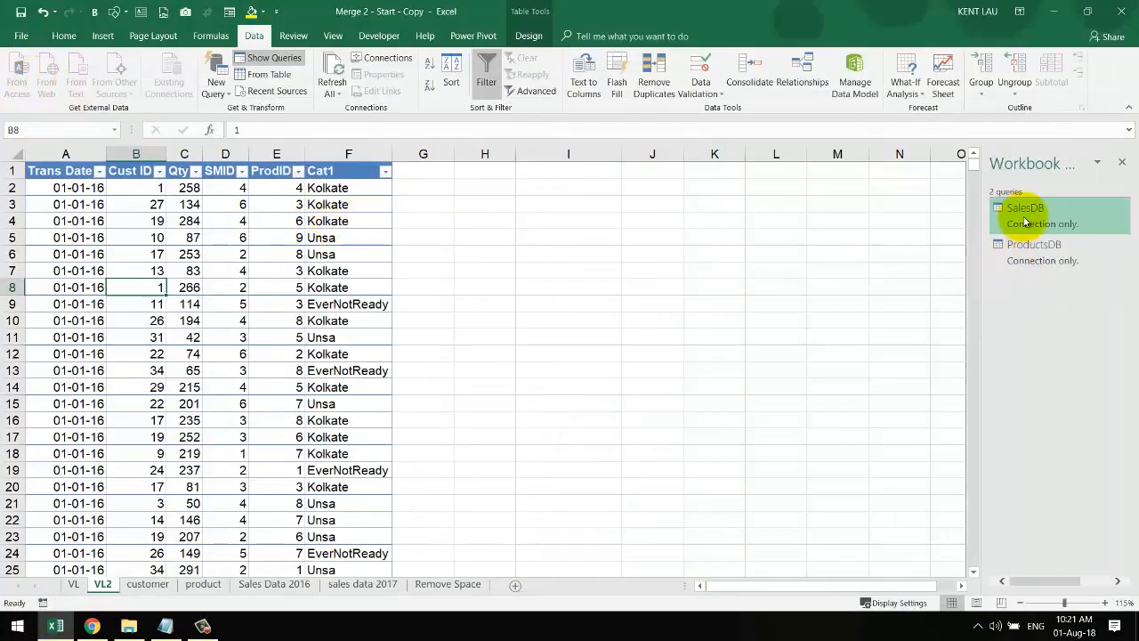
mouse_move(1028, 220)
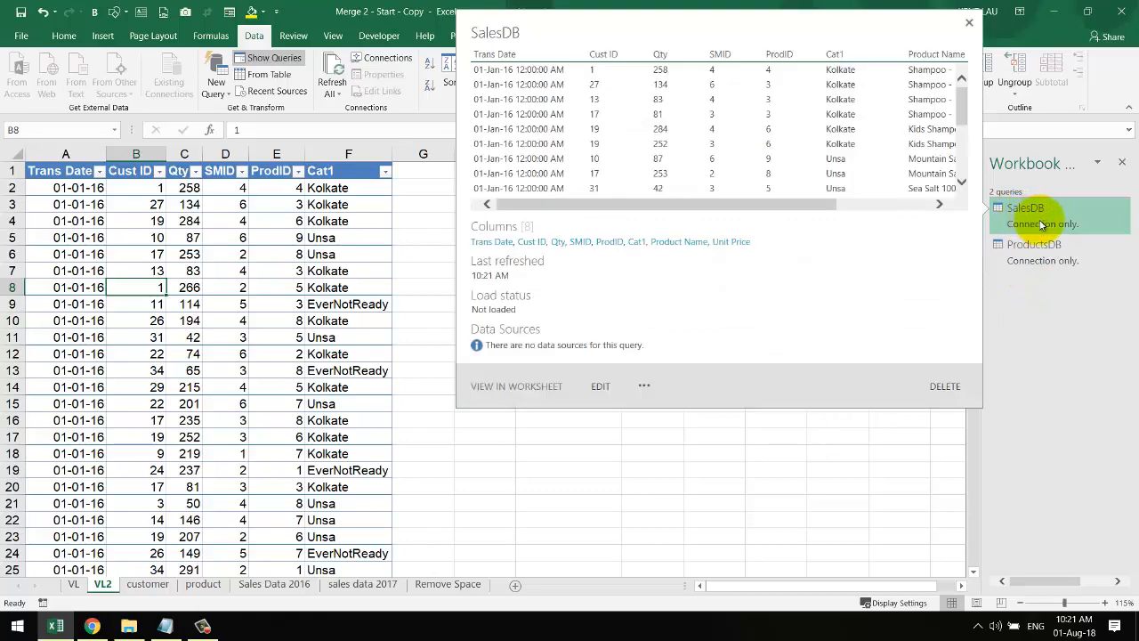
double_click(1043, 224)
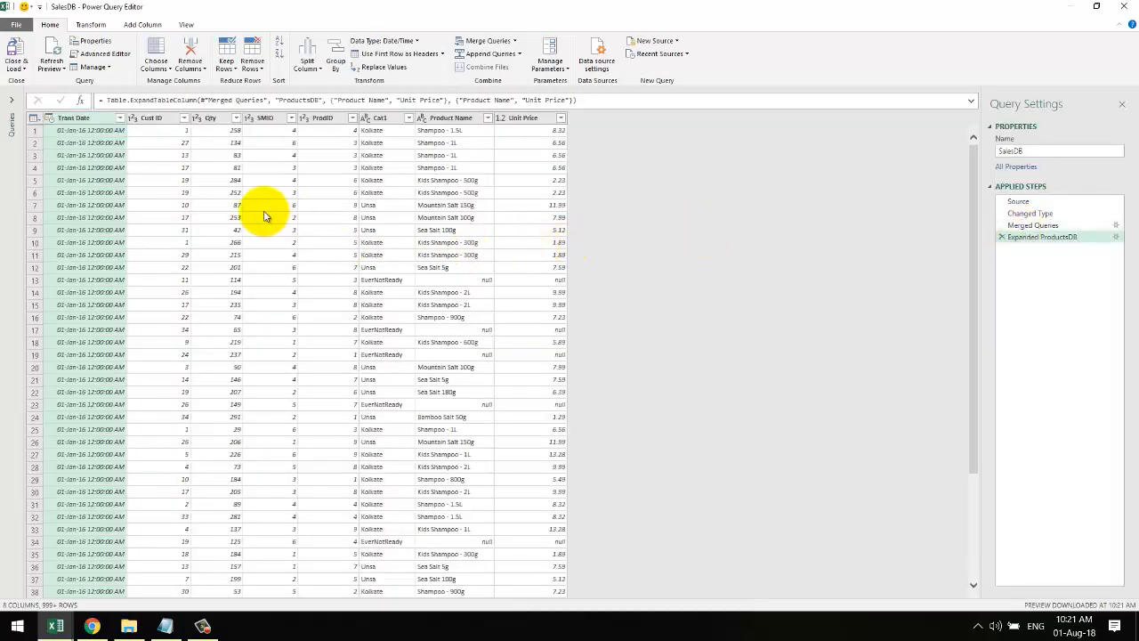
Add a custom column named Sales Amount with the formula [Unit Price]*[Qty].
left_click(144, 24)
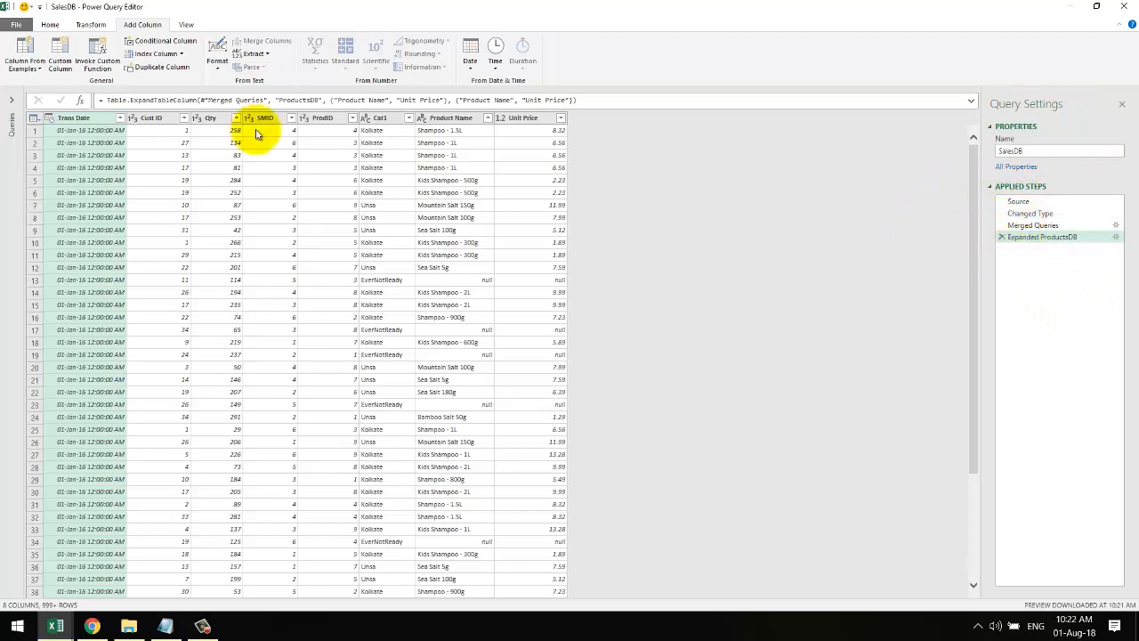
left_click(61, 51)
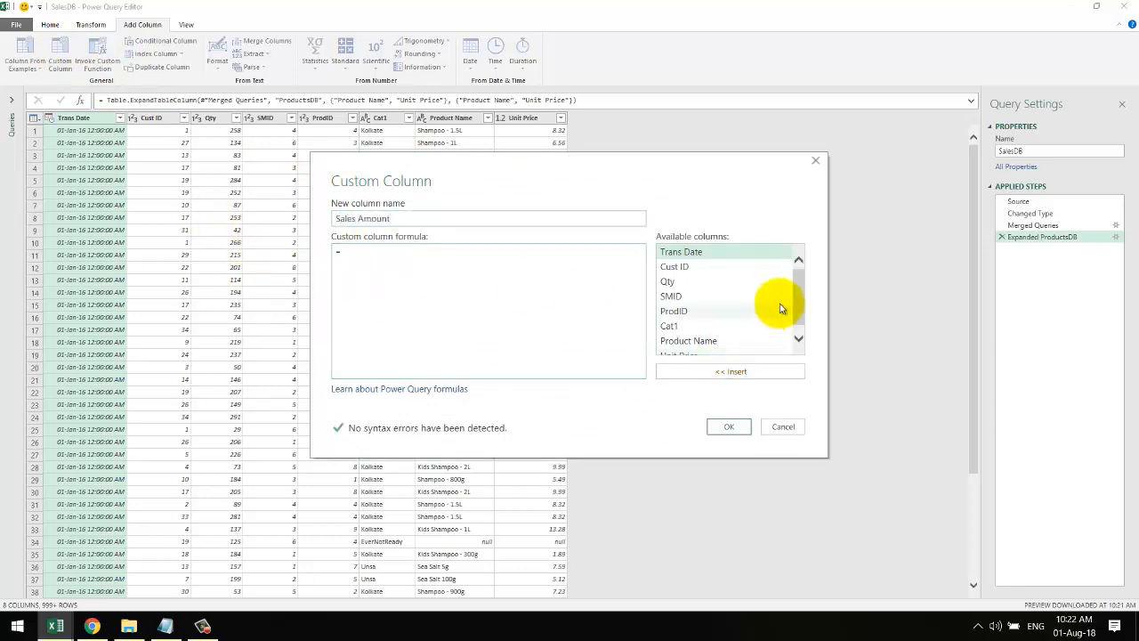
left_click(798, 337)
double_click(725, 347)
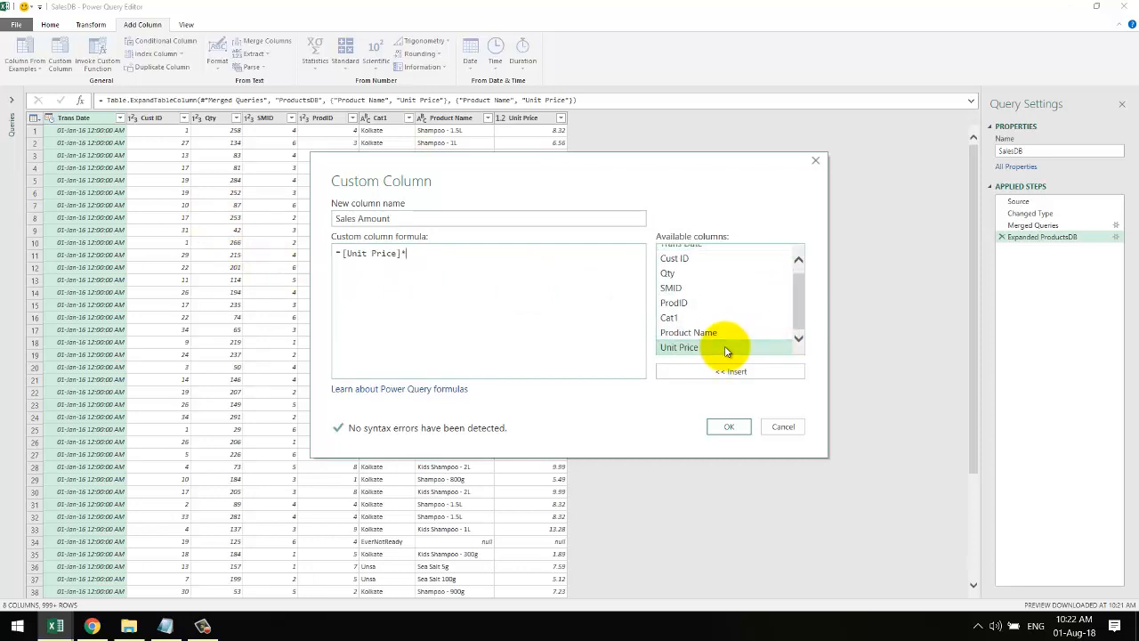
type("*")
double_click(703, 274)
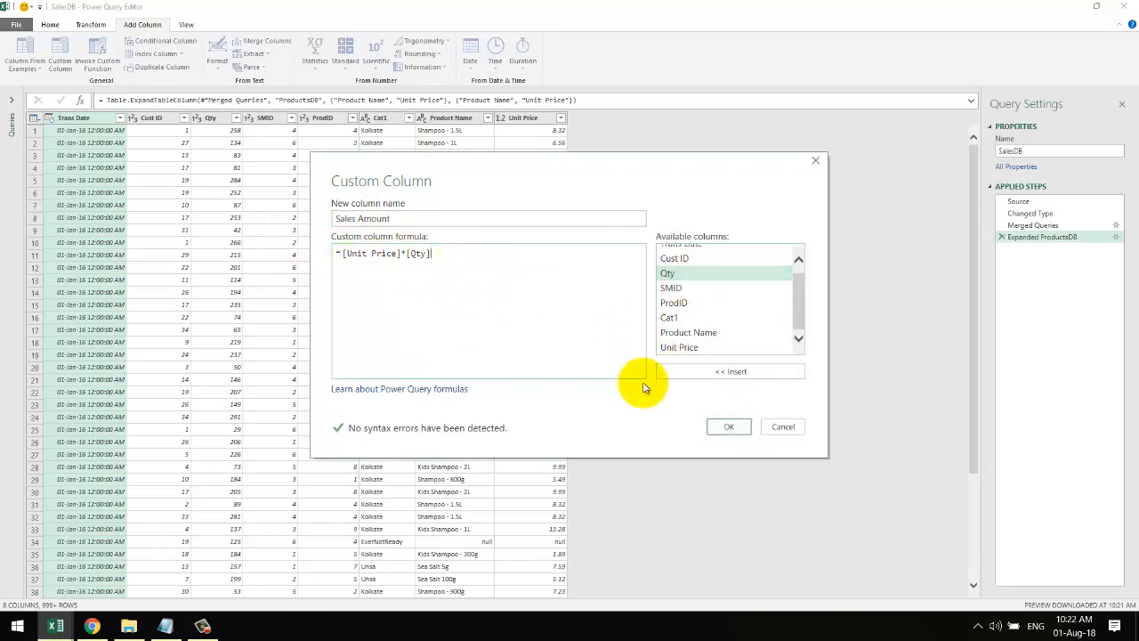
left_click(726, 427)
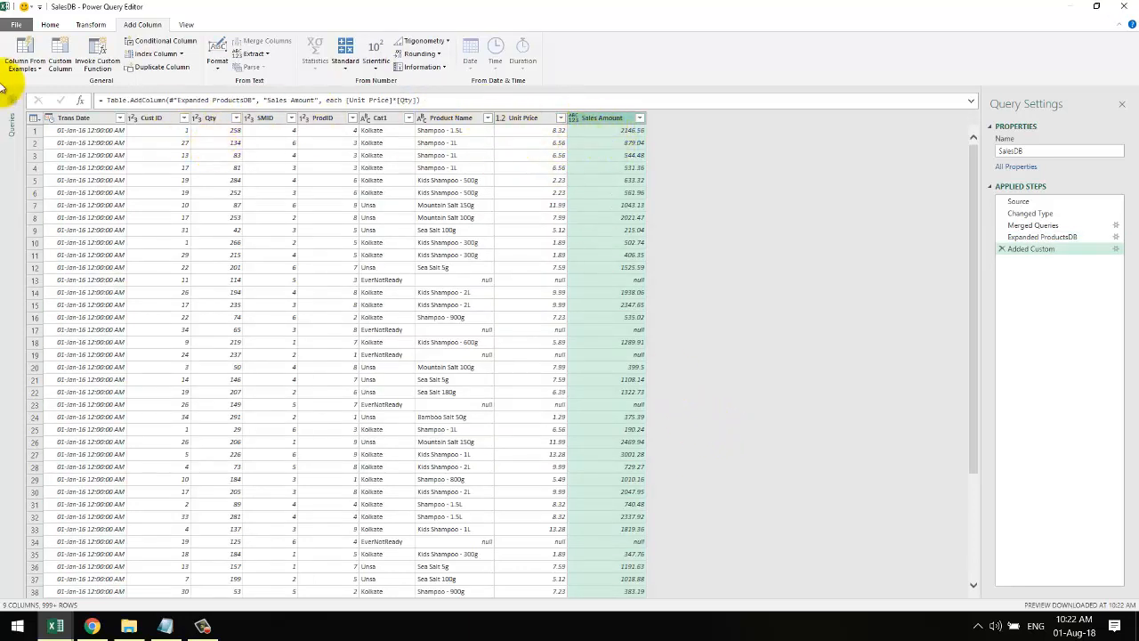
Close the query editor and save the SalesDB changes back to the workbook.
left_click(50, 27)
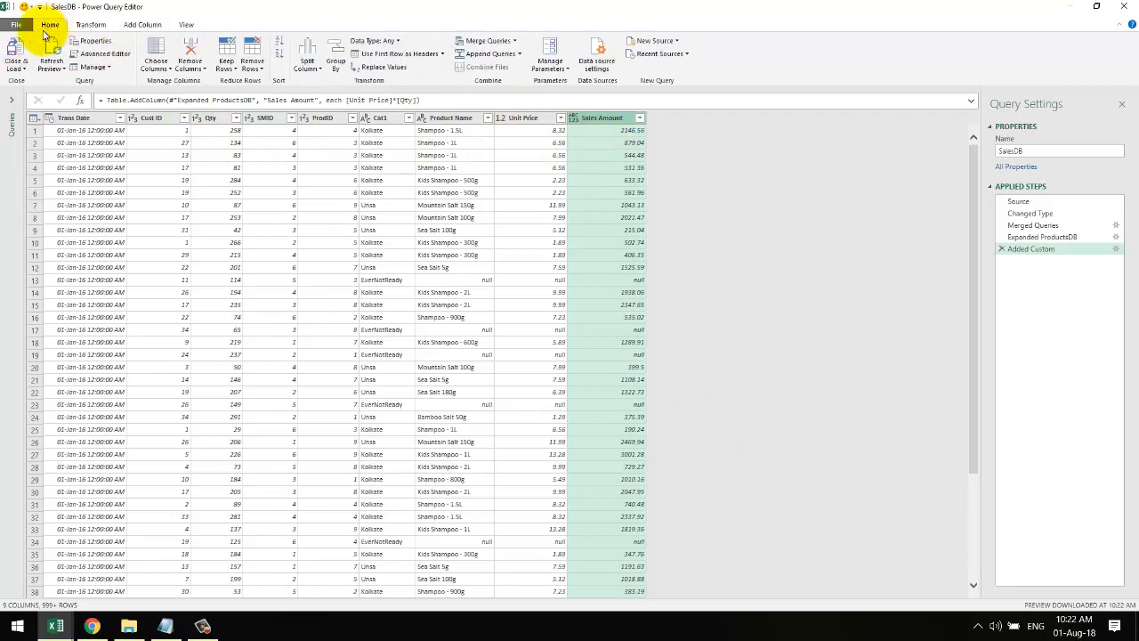
left_click(24, 72)
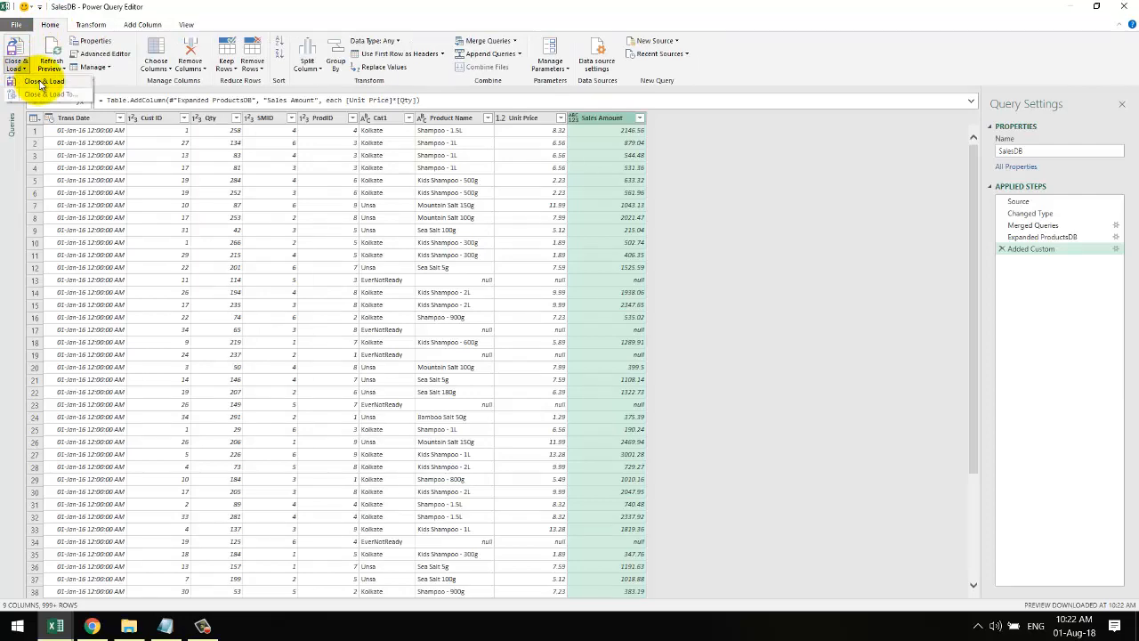
left_click(40, 84)
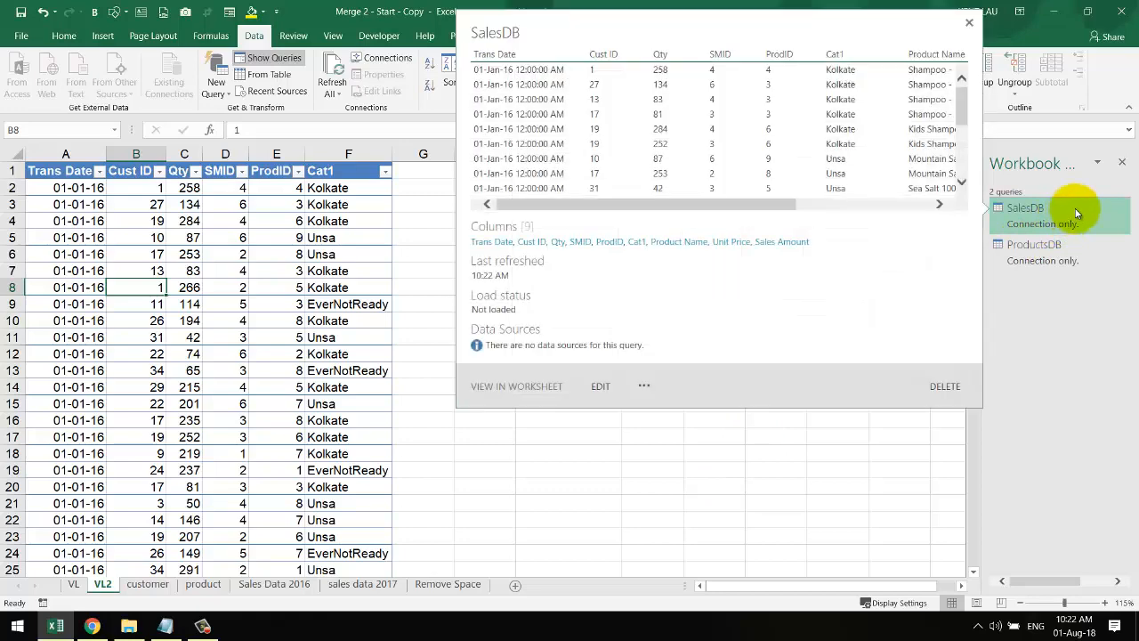
Change the SalesDB query's load destination to a table on a new worksheet.
right_click(1075, 209)
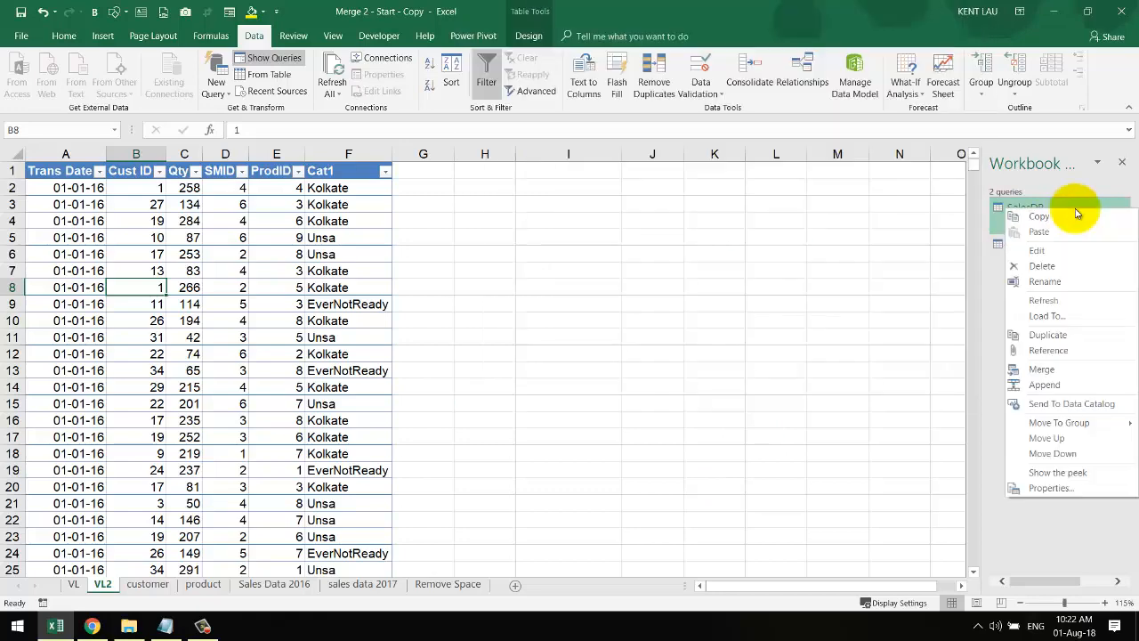
left_click(1066, 321)
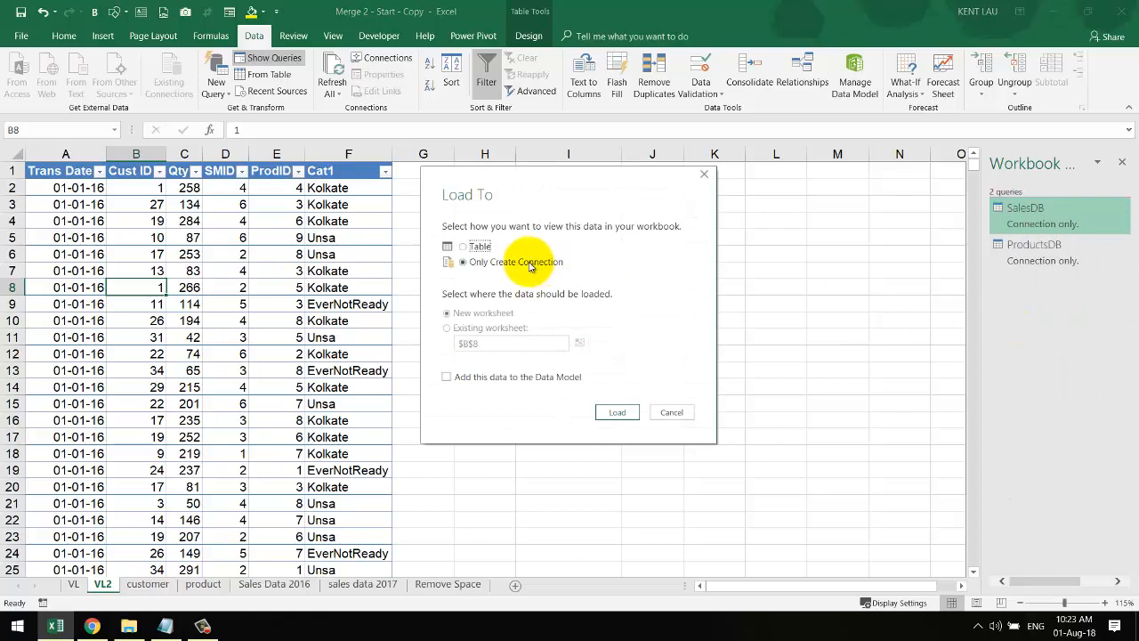
left_click(463, 246)
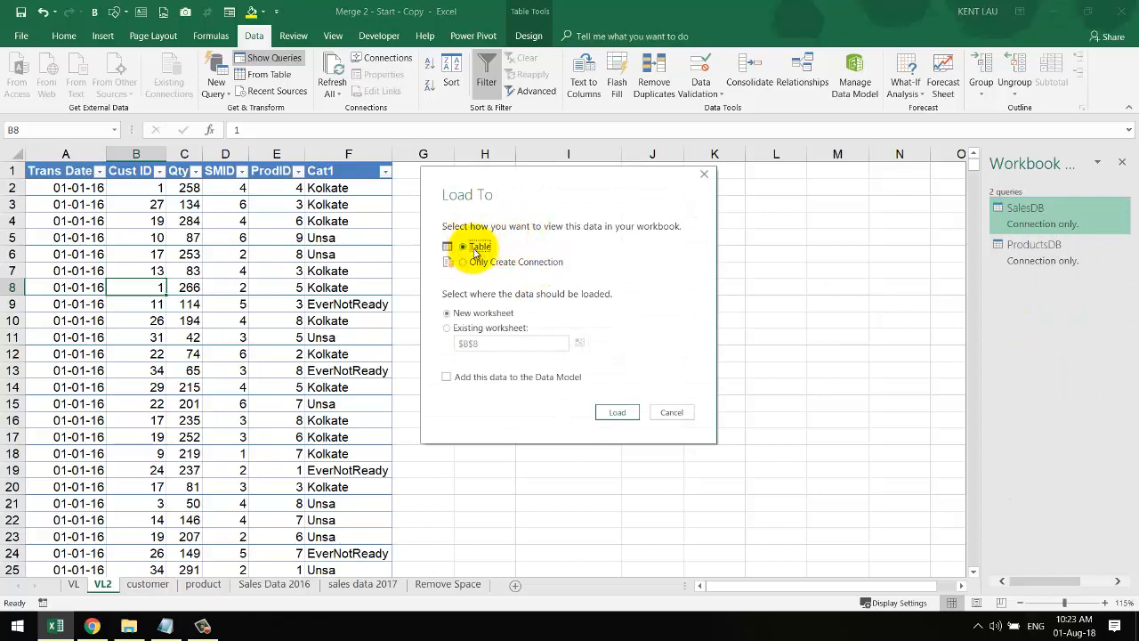
left_click(614, 417)
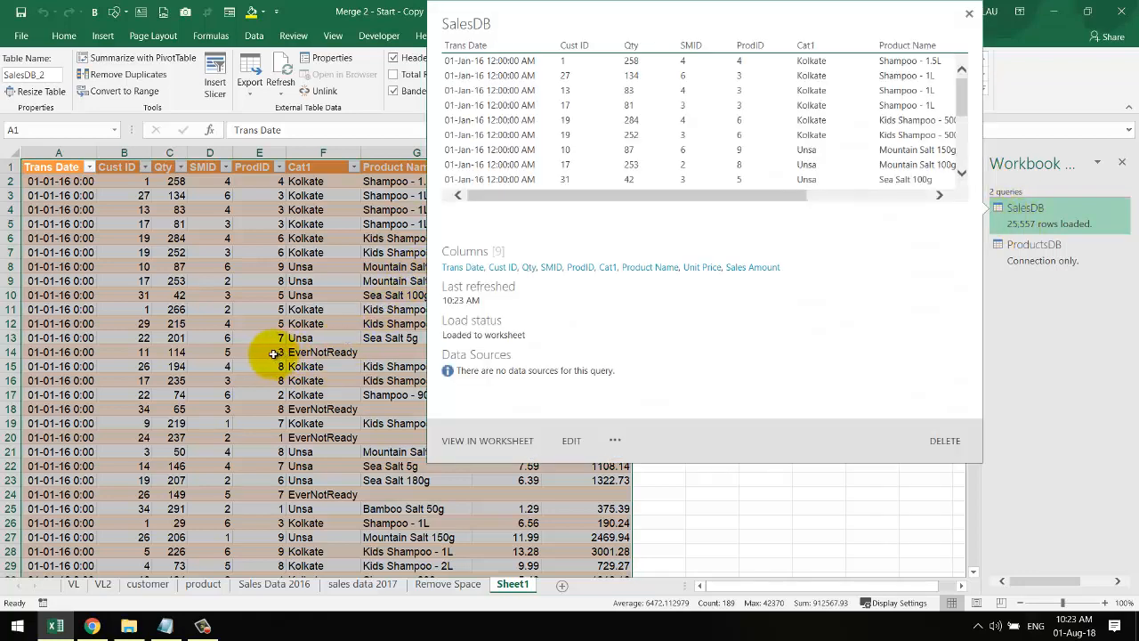
Rename the new Sheet1 worksheet as MergeQuery-Completed and select the first product name in the loaded table.
left_click(246, 316)
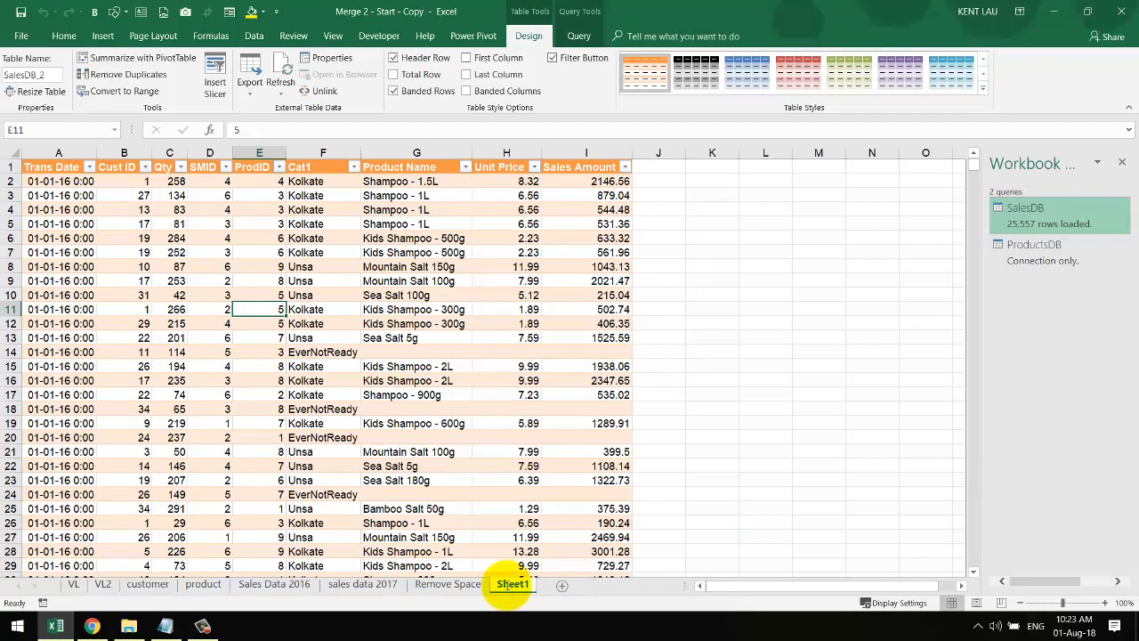
double_click(512, 583)
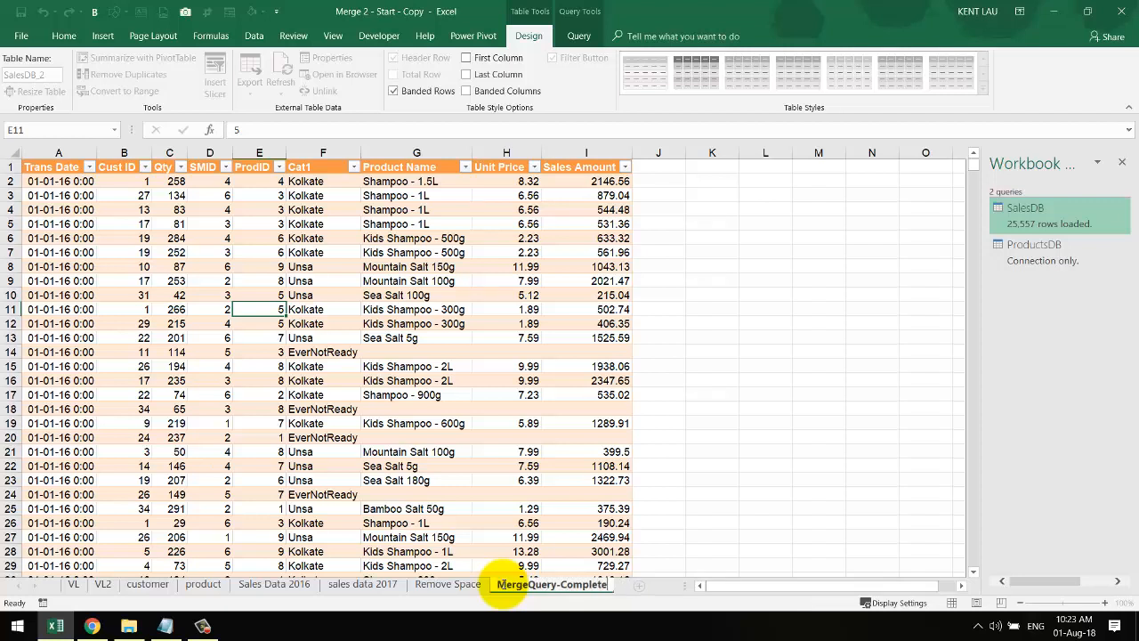
type("d")
key("Return")
left_click(396, 265)
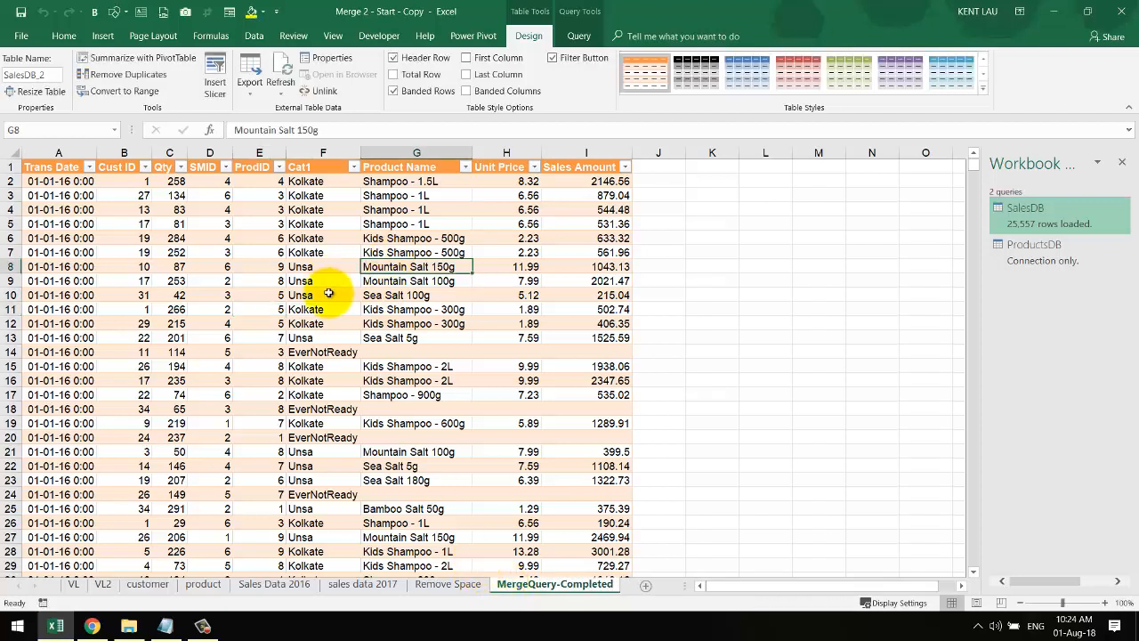
left_click(398, 183)
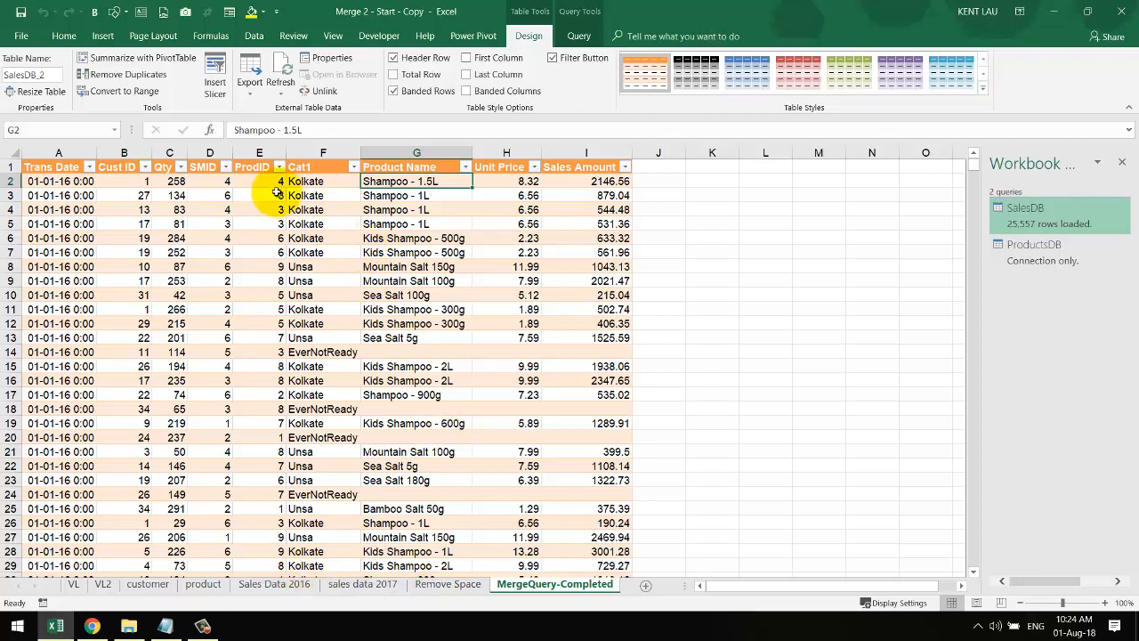
On the product sheet, rename Kolkate product 4 as Hair Shampoo - 3.5L.
left_click(208, 588)
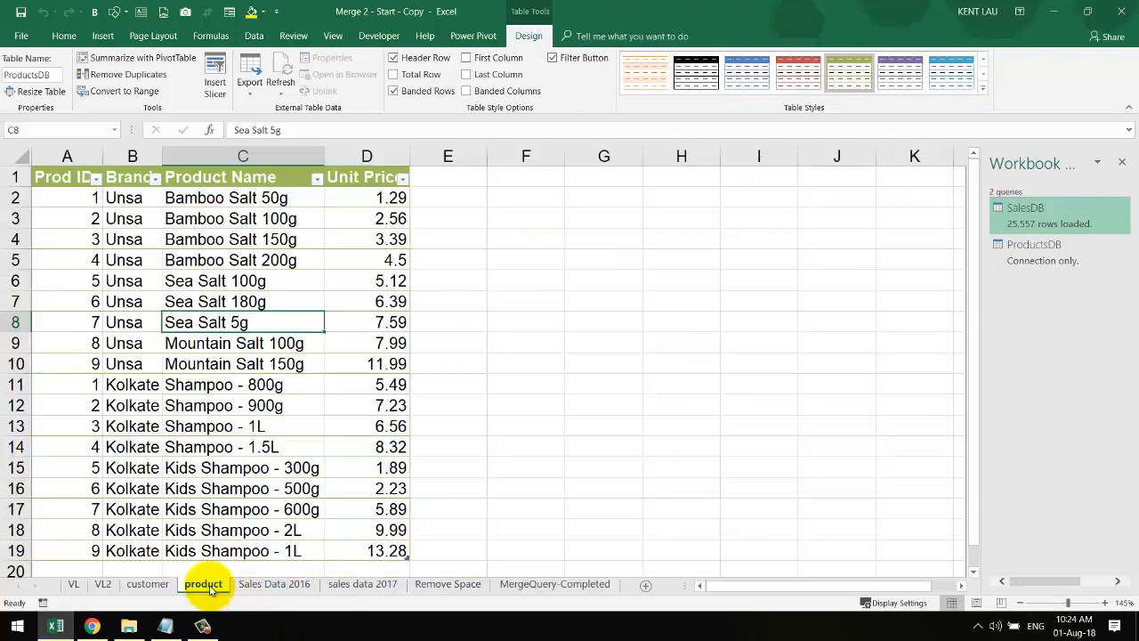
left_click(131, 447)
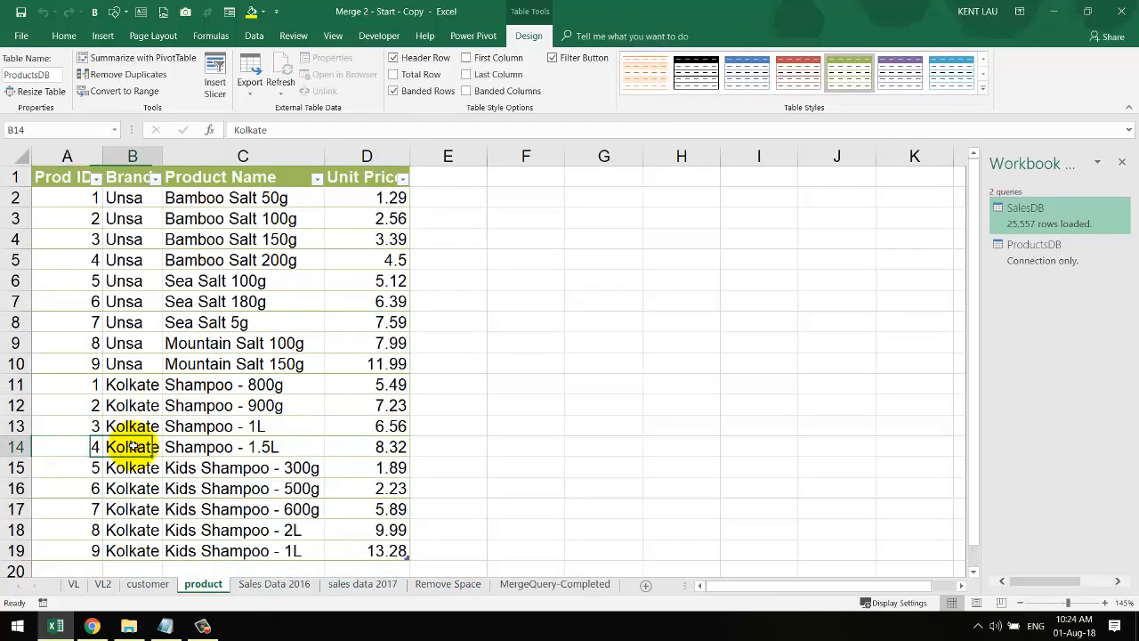
left_click(183, 447)
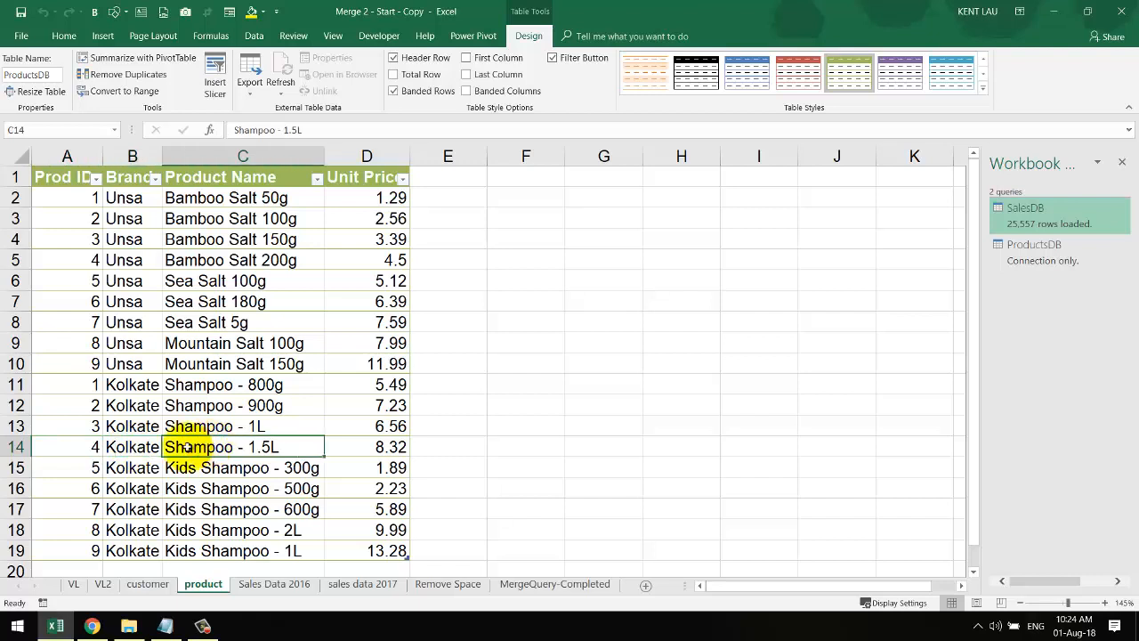
left_click(283, 130)
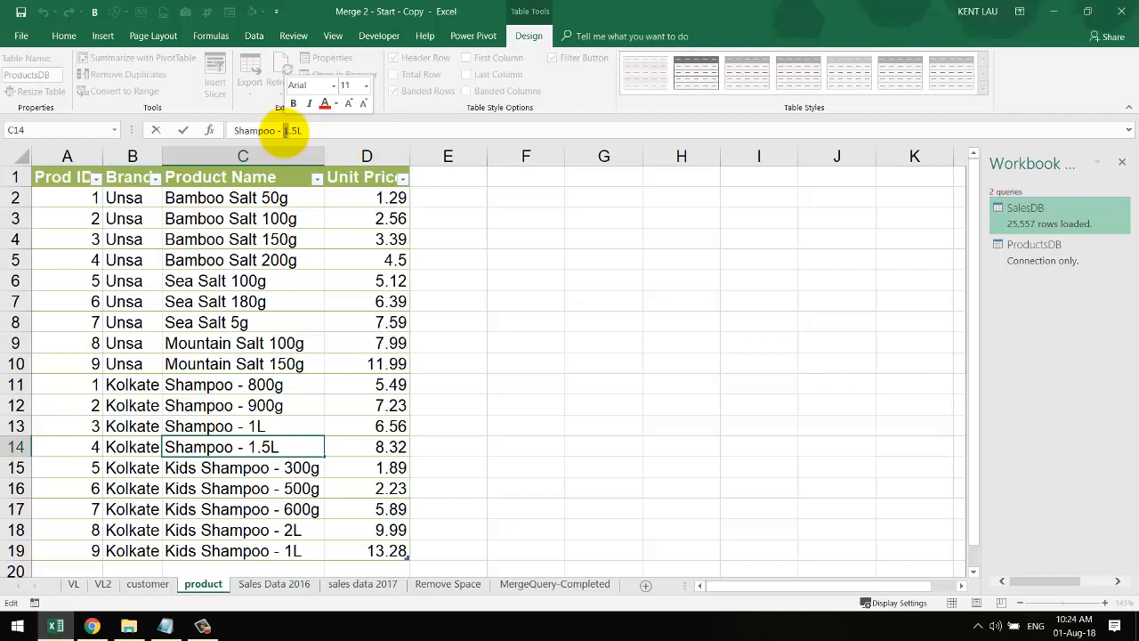
type("3")
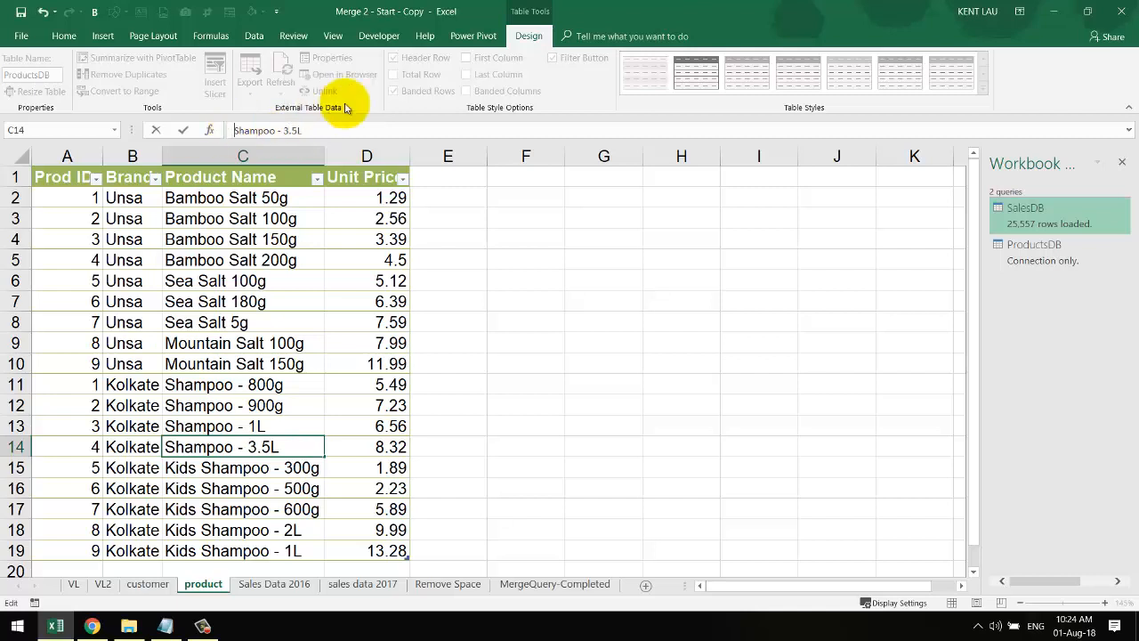
type("Hair")
key("Return")
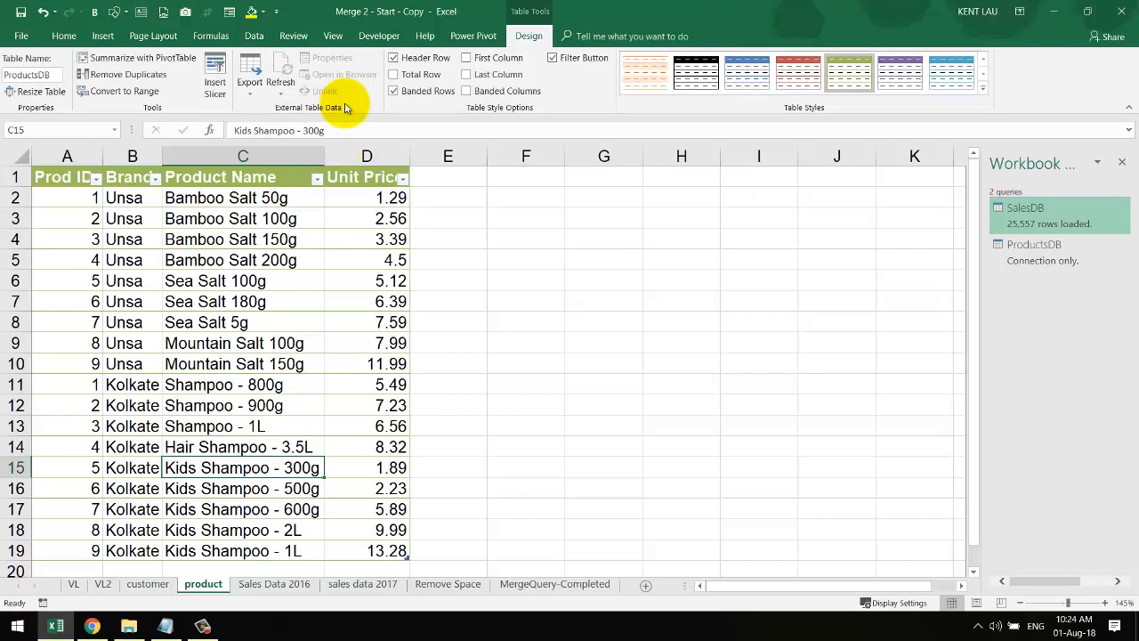
Review the record of Kolkate product 4 in the product table and save the workbook.
left_click(313, 283)
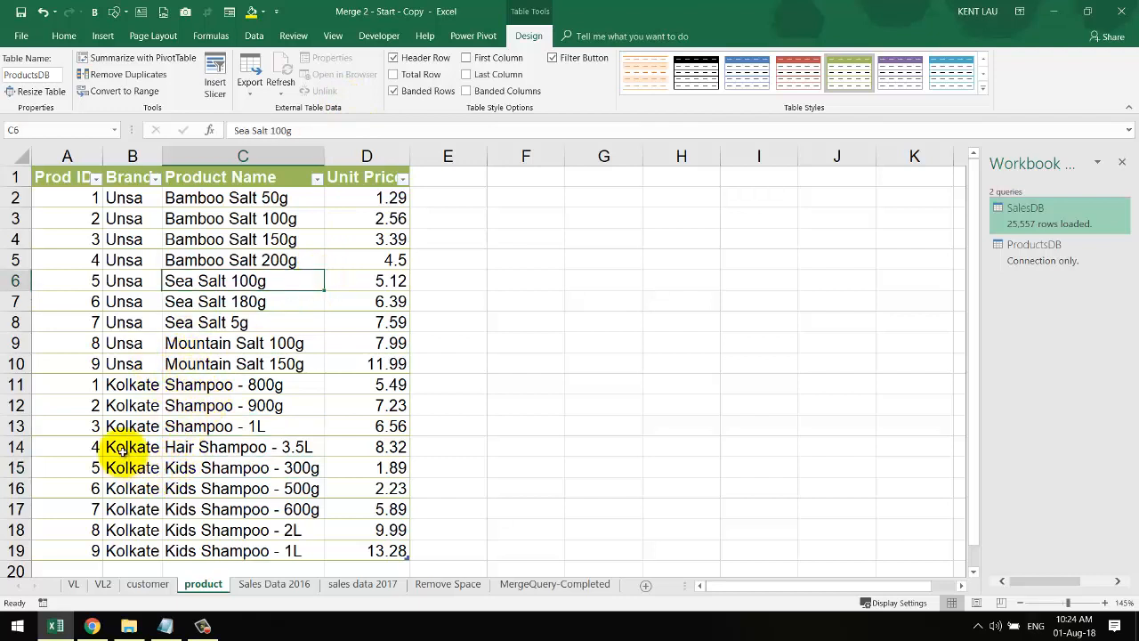
left_click_drag(77, 445, 352, 443)
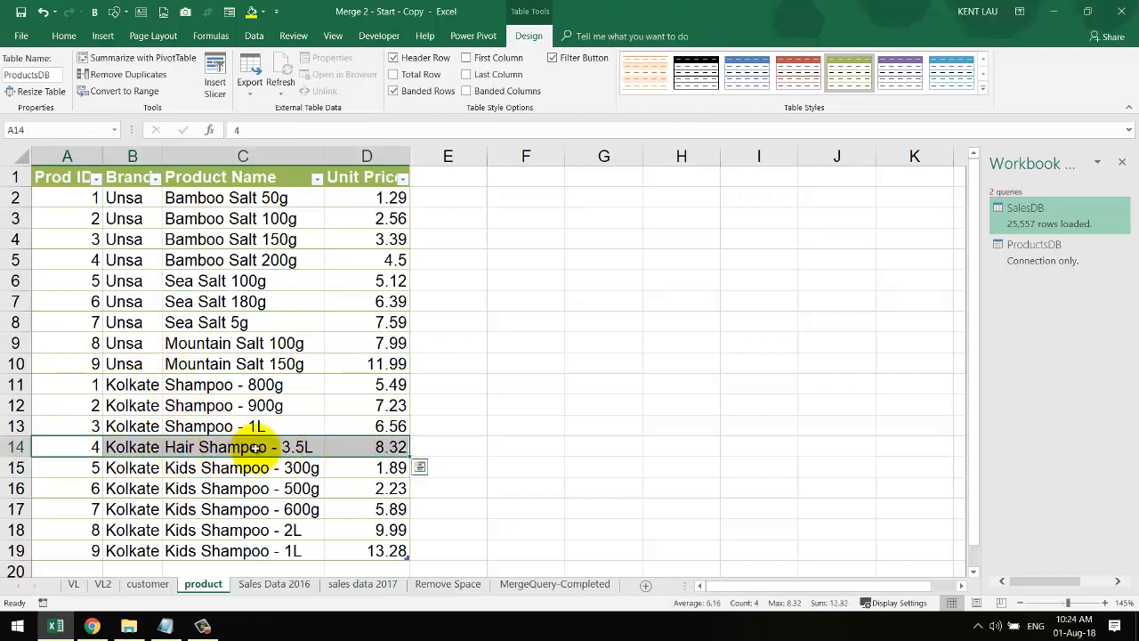
left_click(237, 302)
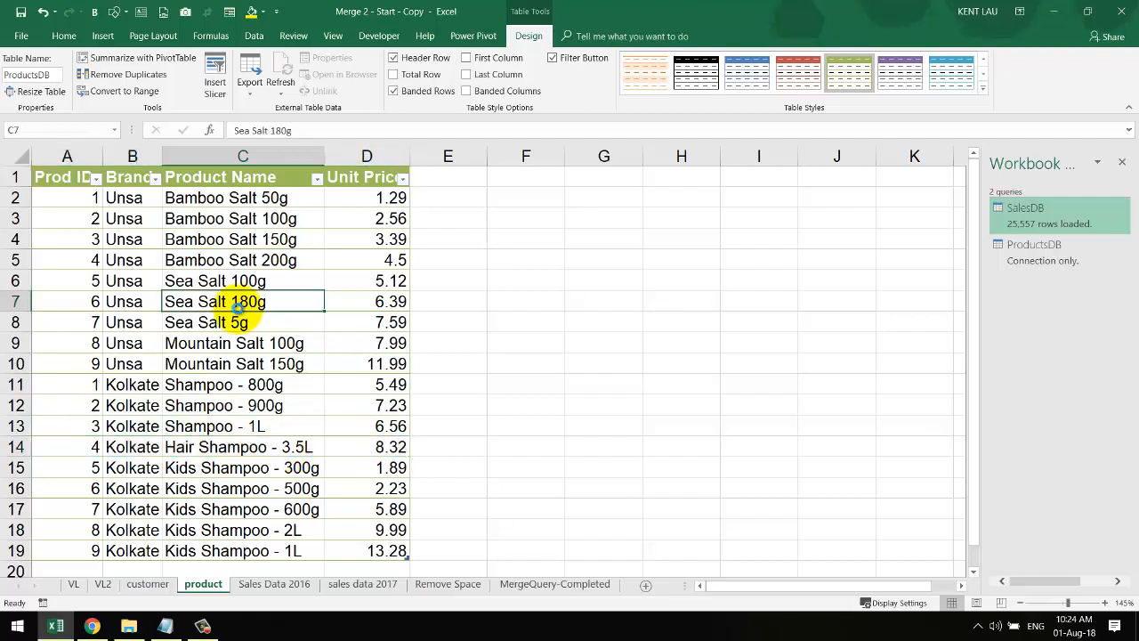
key("ctrl+s")
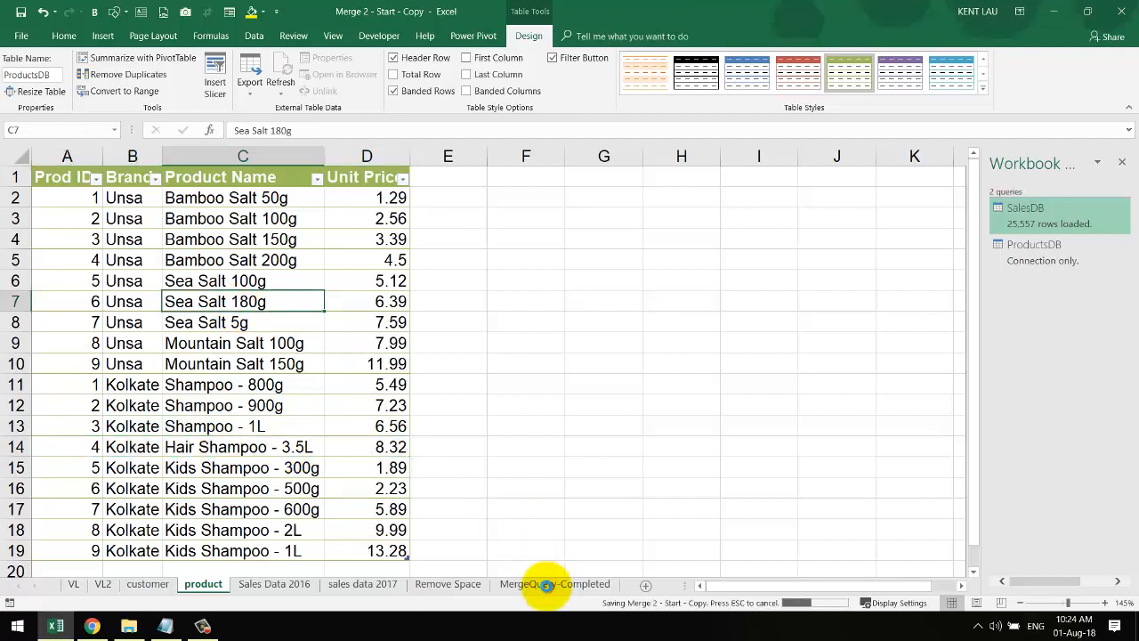
Refresh the loaded query table on the MergeQuery-Completed sheet and select its first product name.
left_click(546, 584)
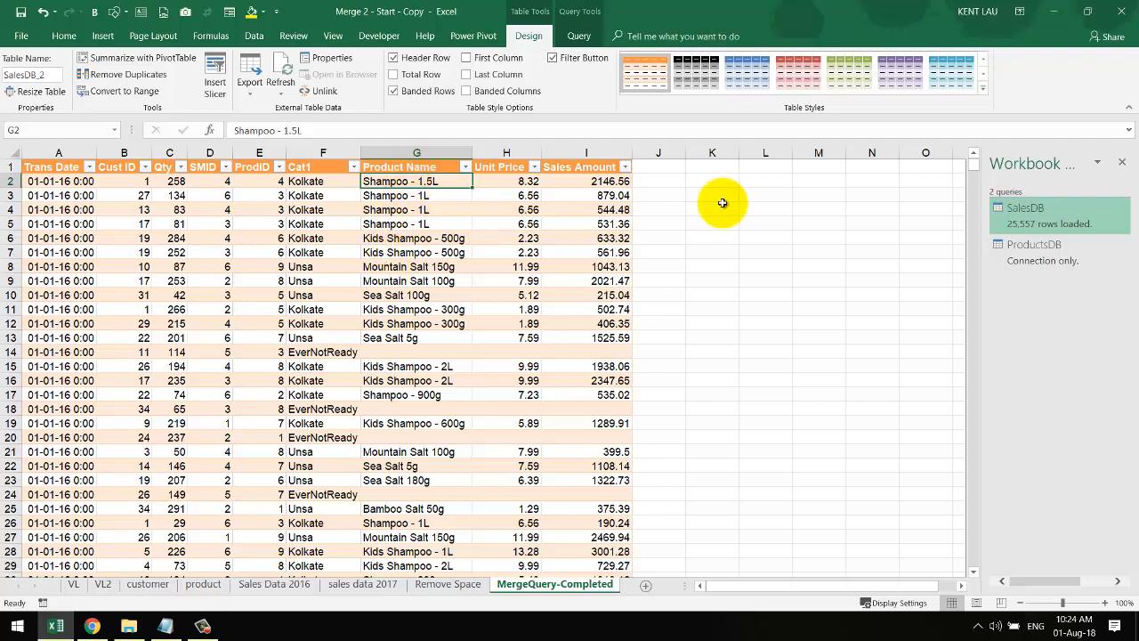
left_click(418, 210)
right_click(419, 212)
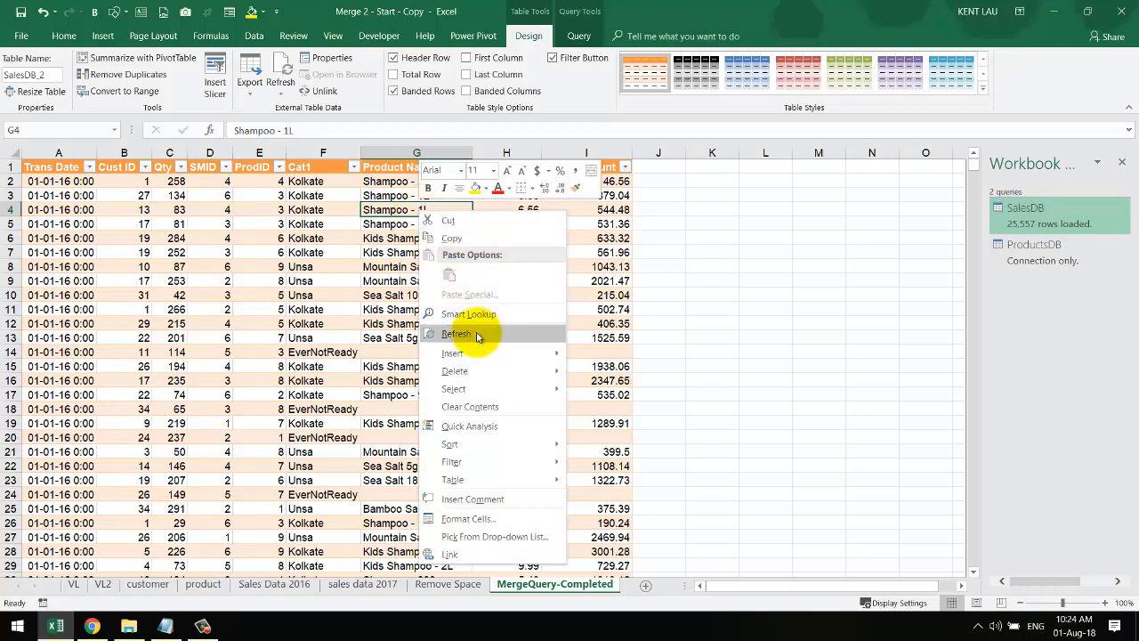
left_click(442, 334)
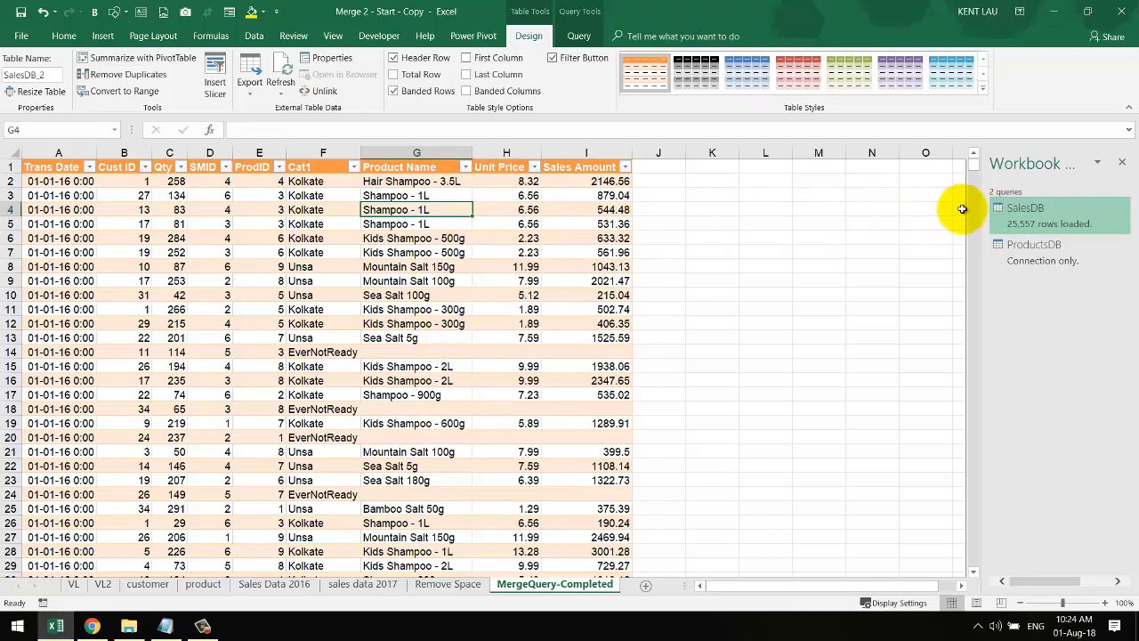
left_click(440, 181)
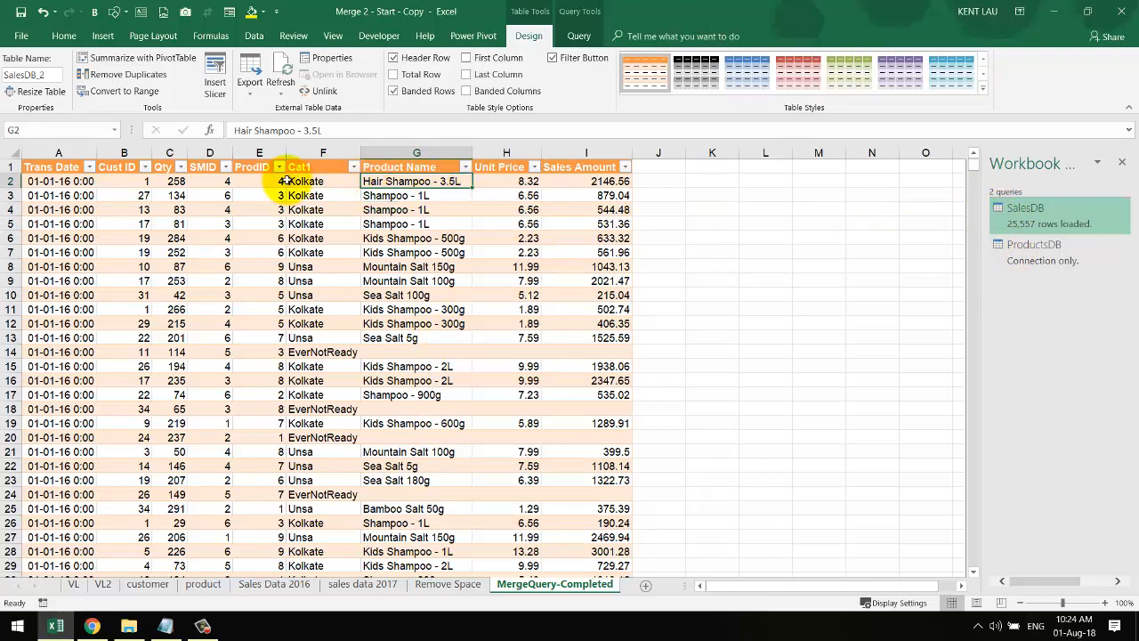